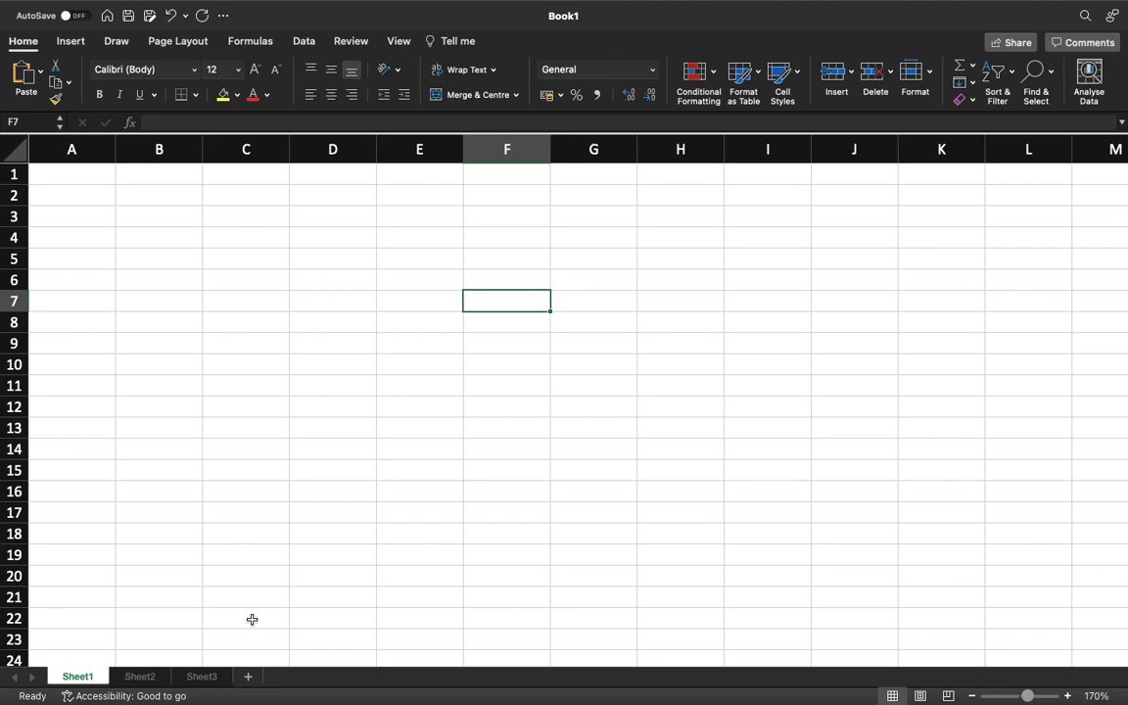
Set the Sheet2 tab colour to the standard bright red.
{"action": "right_click", "coordinate": [148, 682]}
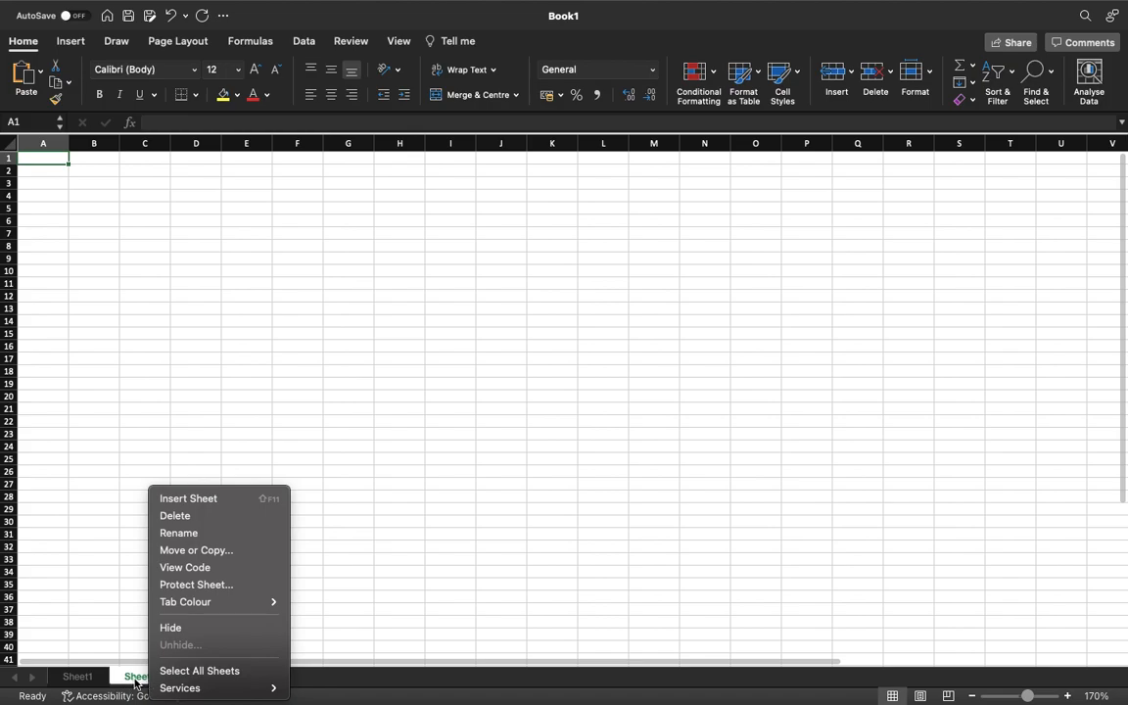
{"action": "mouse_move", "coordinate": [234, 610]}
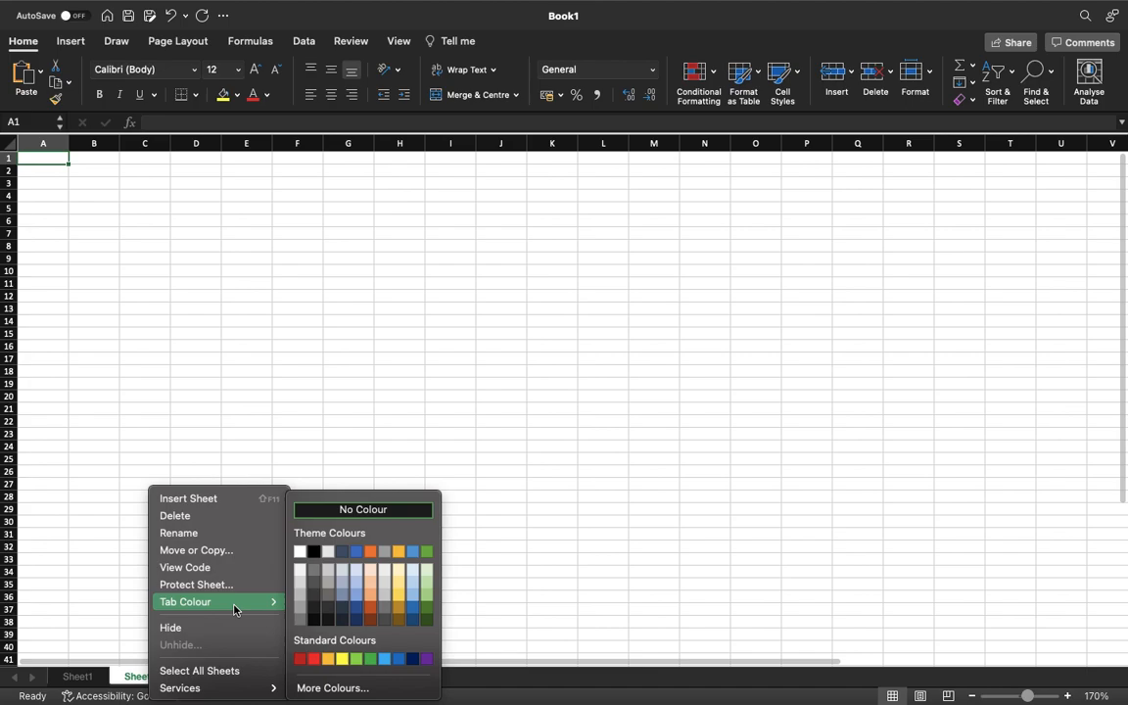
{"action": "left_click", "coordinate": [314, 660]}
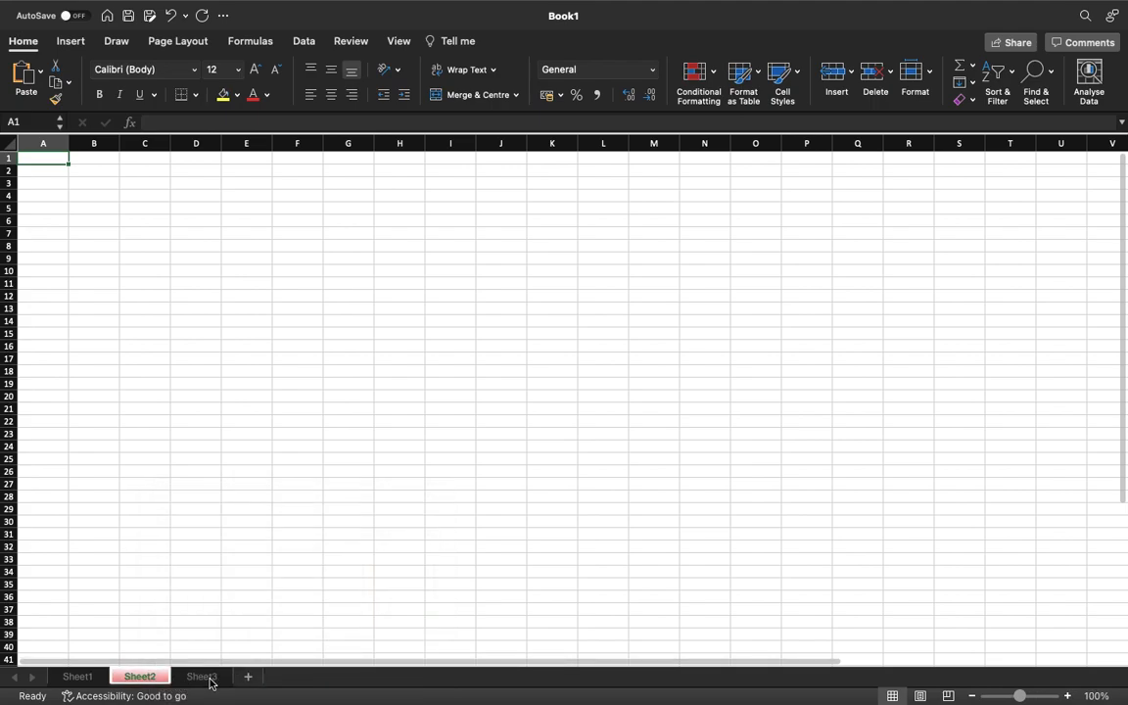
Set the Sheet3 tab colour to the standard green and return to Sheet1.
{"action": "left_click", "coordinate": [208, 677]}
{"action": "right_click", "coordinate": [197, 680]}
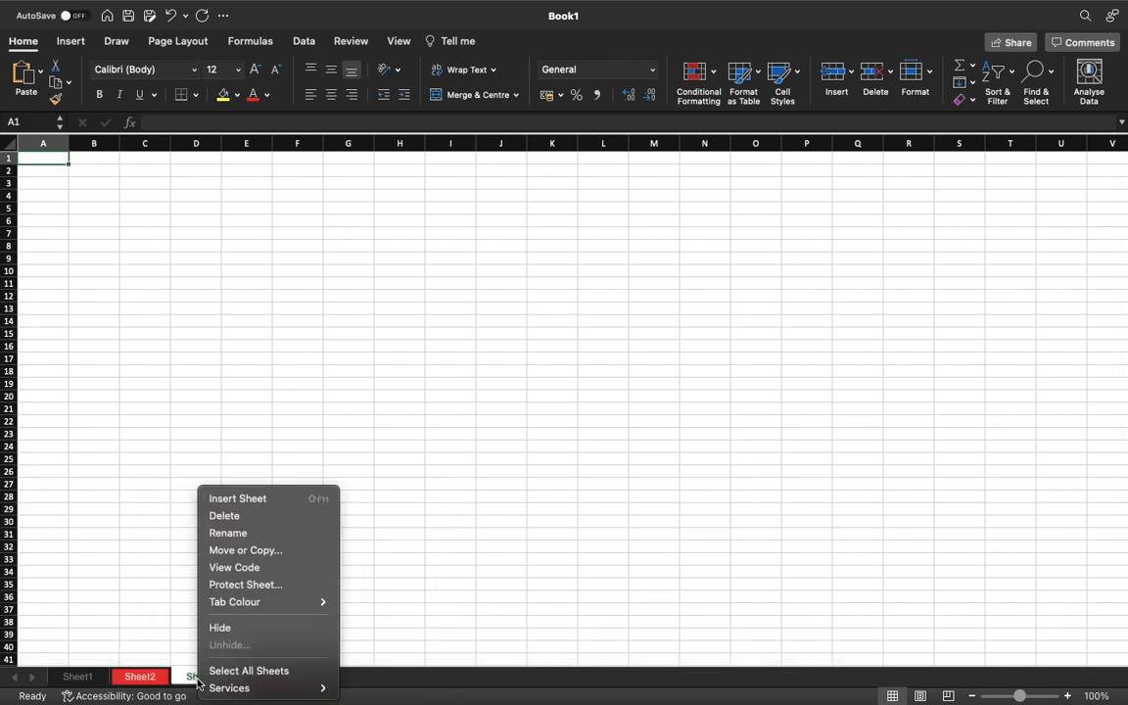
{"action": "mouse_move", "coordinate": [294, 601]}
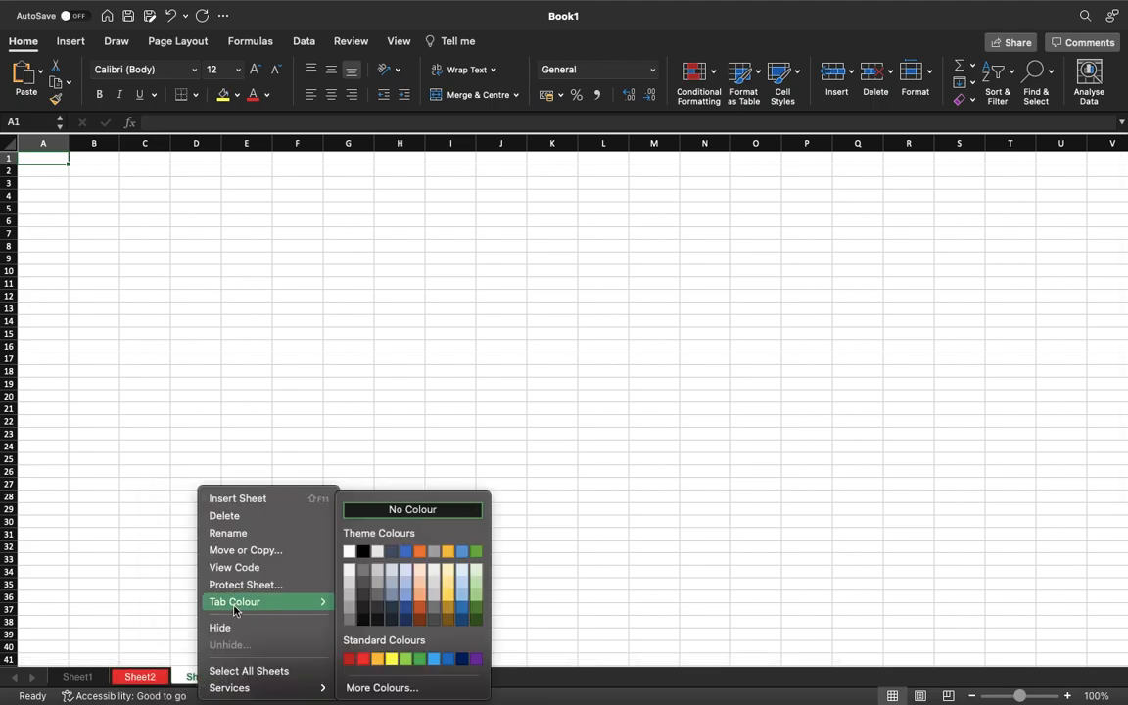
{"action": "left_click", "coordinate": [419, 660]}
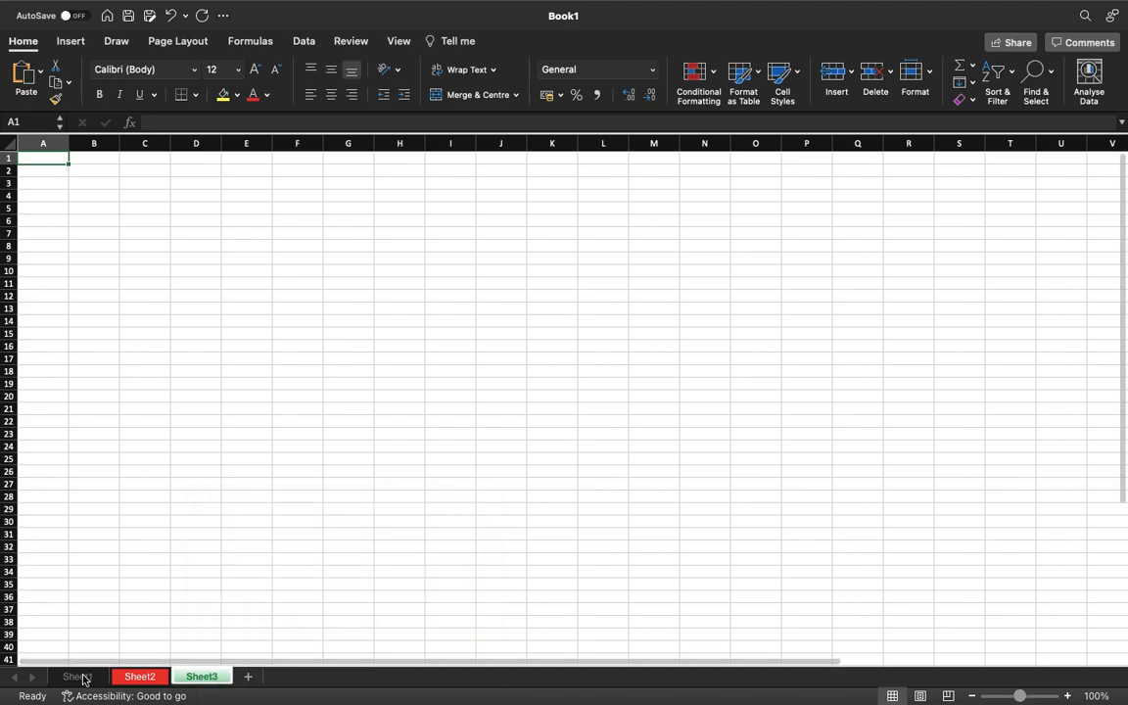
{"action": "left_click", "coordinate": [78, 676]}
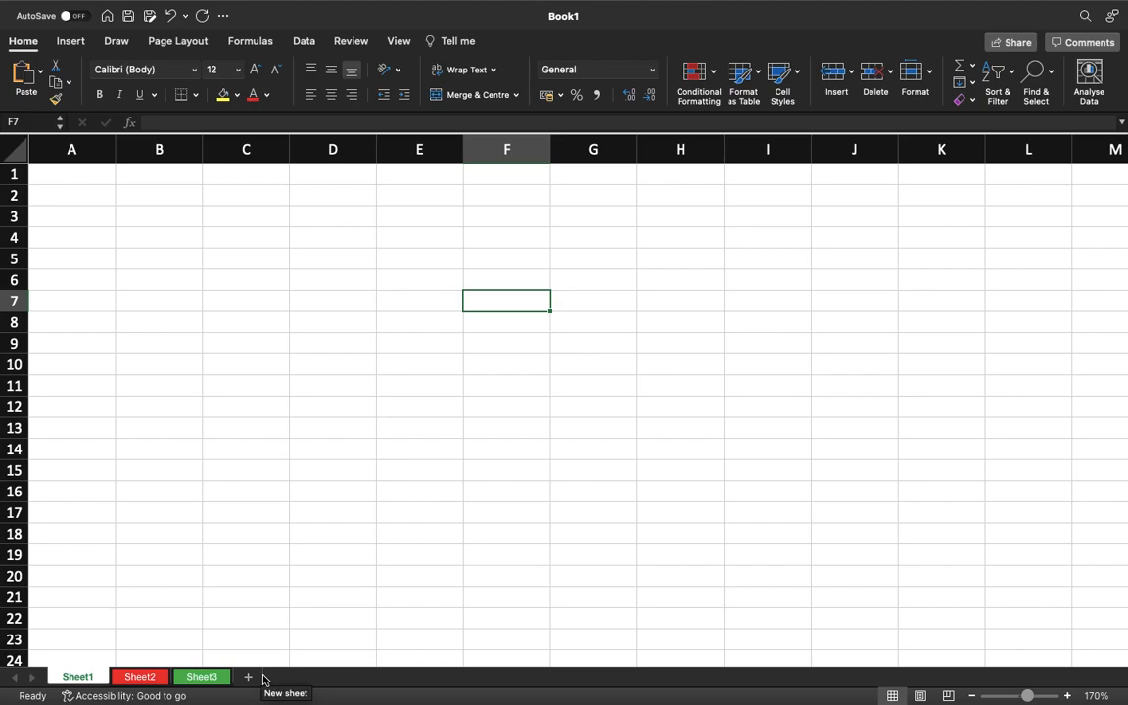
Hide Sheet2 and Sheet1, leaving only Sheet3 in the workbook's tab row.
{"action": "left_click", "coordinate": [137, 678]}
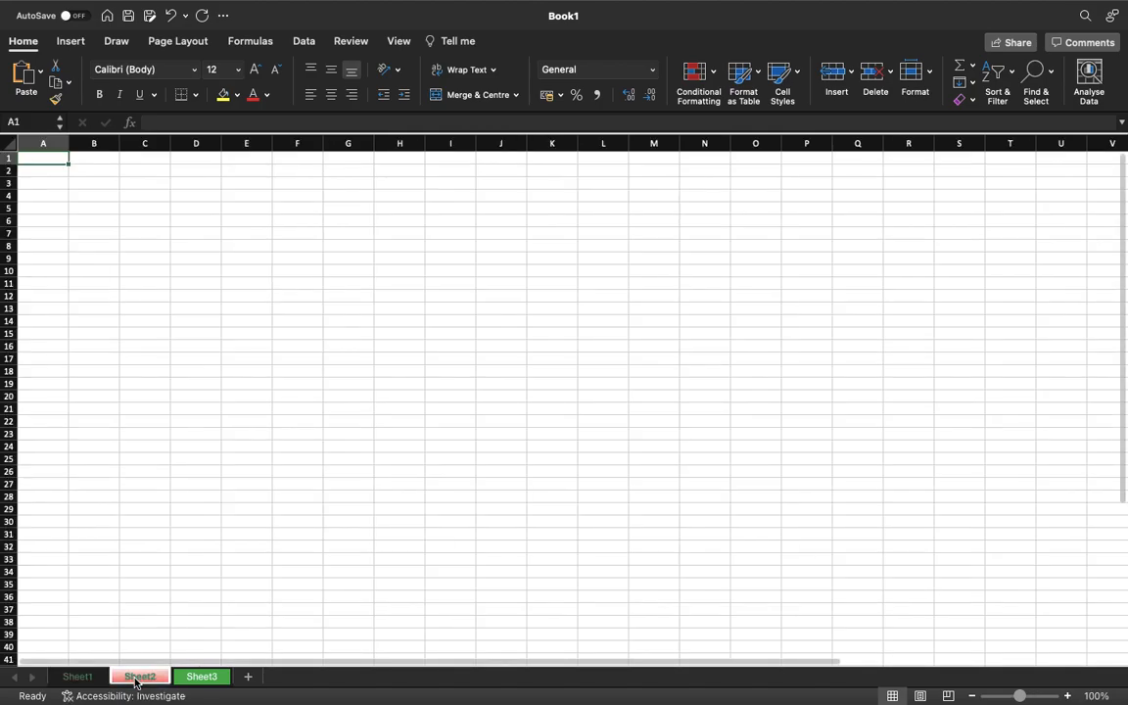
{"action": "right_click", "coordinate": [136, 683]}
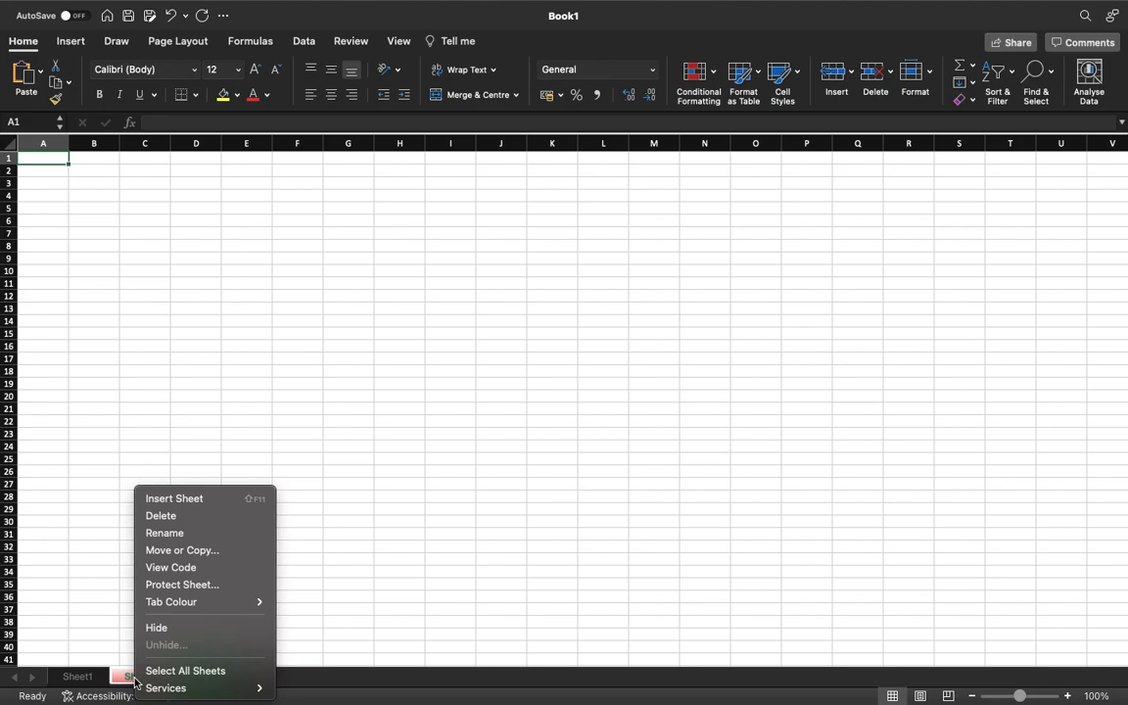
{"action": "left_click", "coordinate": [159, 627]}
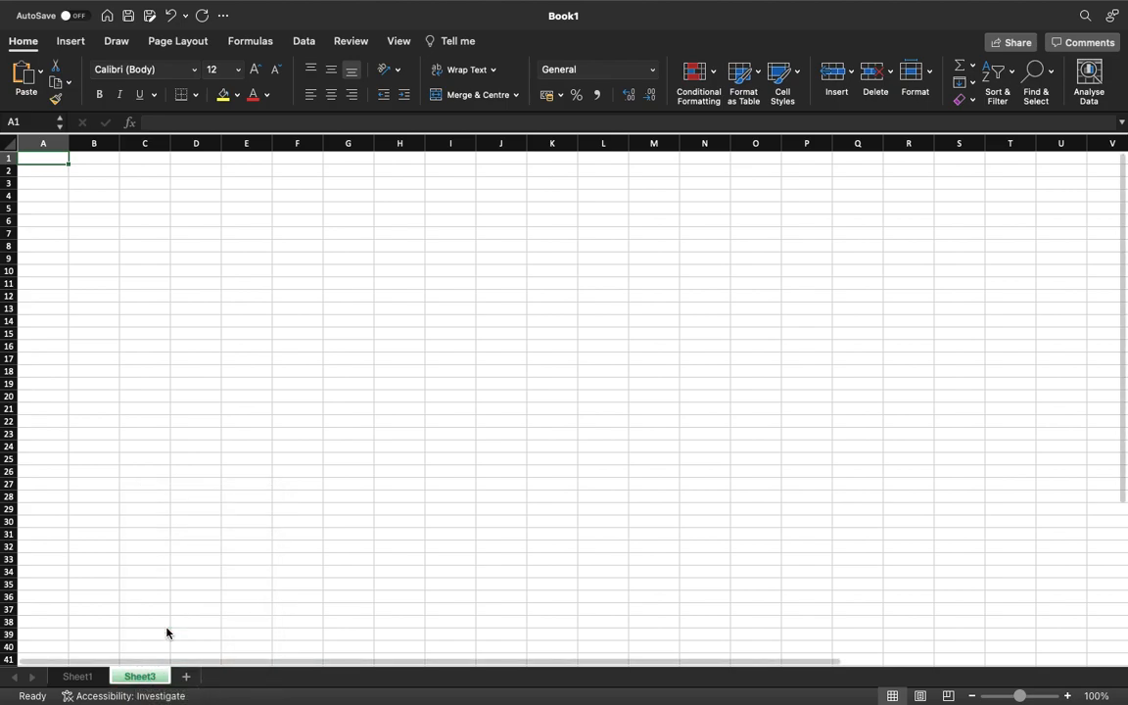
{"action": "left_click", "coordinate": [86, 678]}
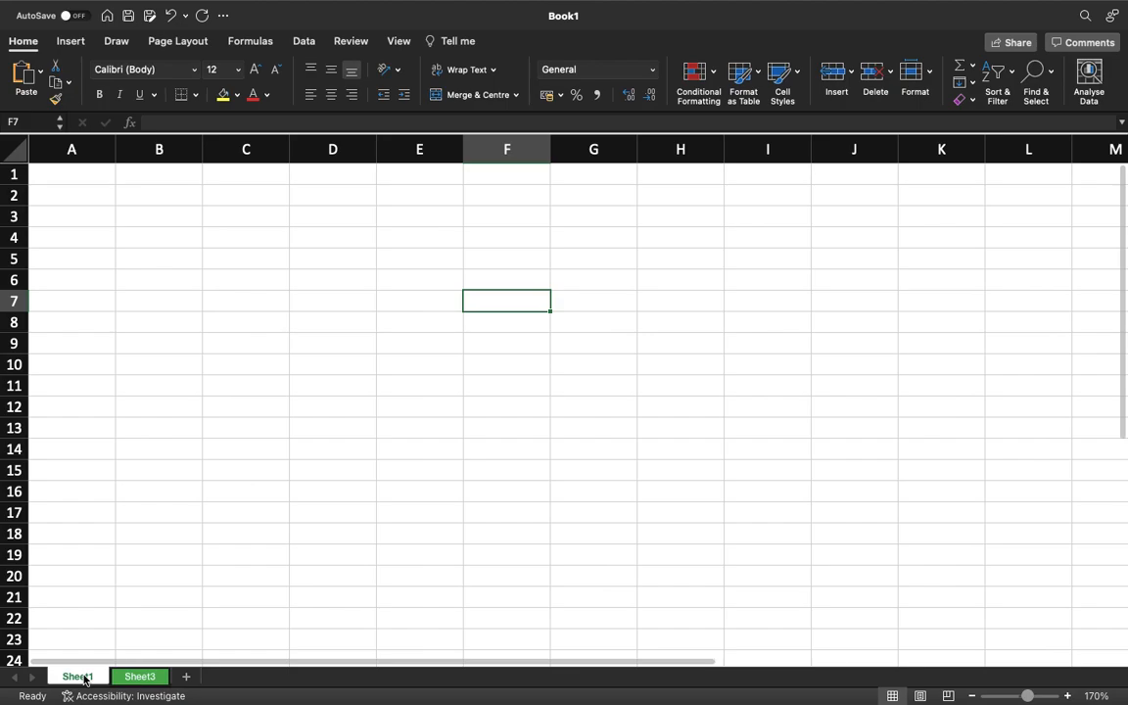
{"action": "right_click", "coordinate": [84, 678]}
{"action": "left_click", "coordinate": [123, 627]}
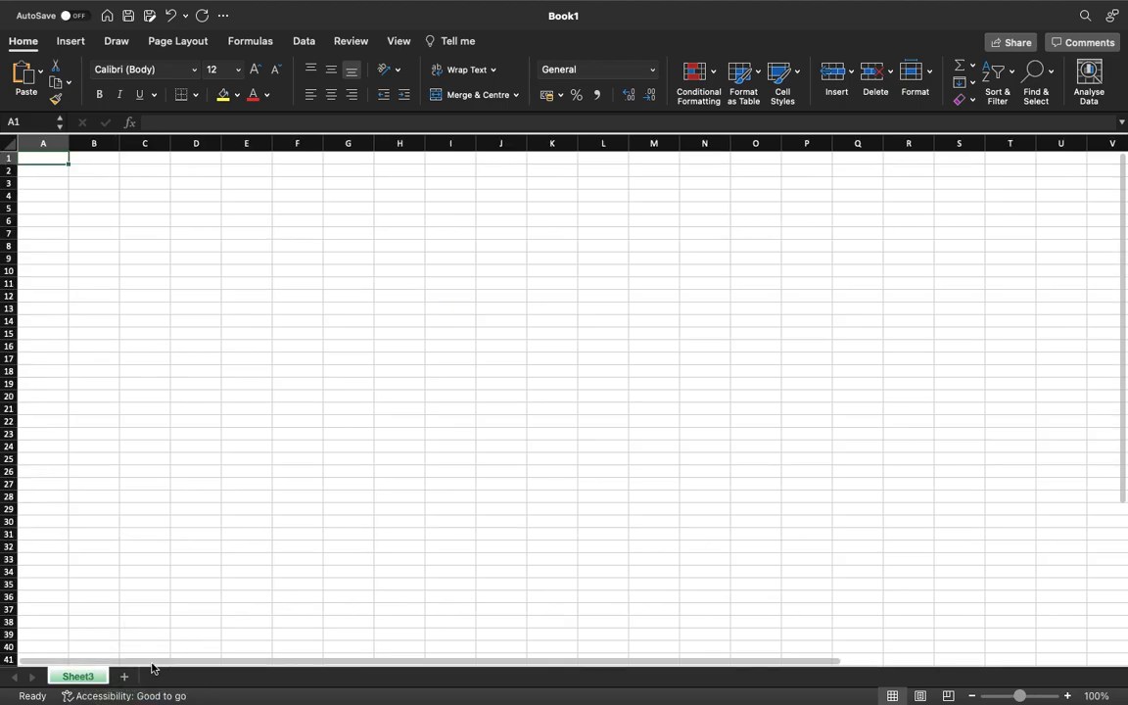
Unhide Sheet1 and Sheet2 together in a single operation.
{"action": "right_click", "coordinate": [76, 678]}
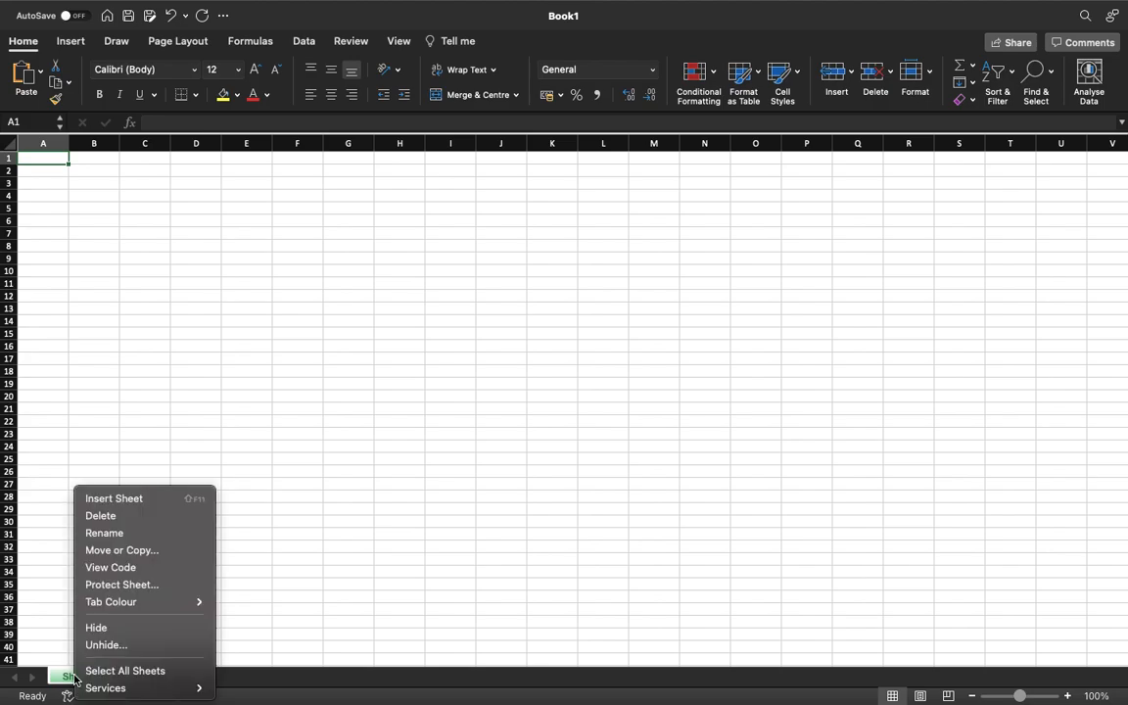
{"action": "left_click", "coordinate": [116, 647]}
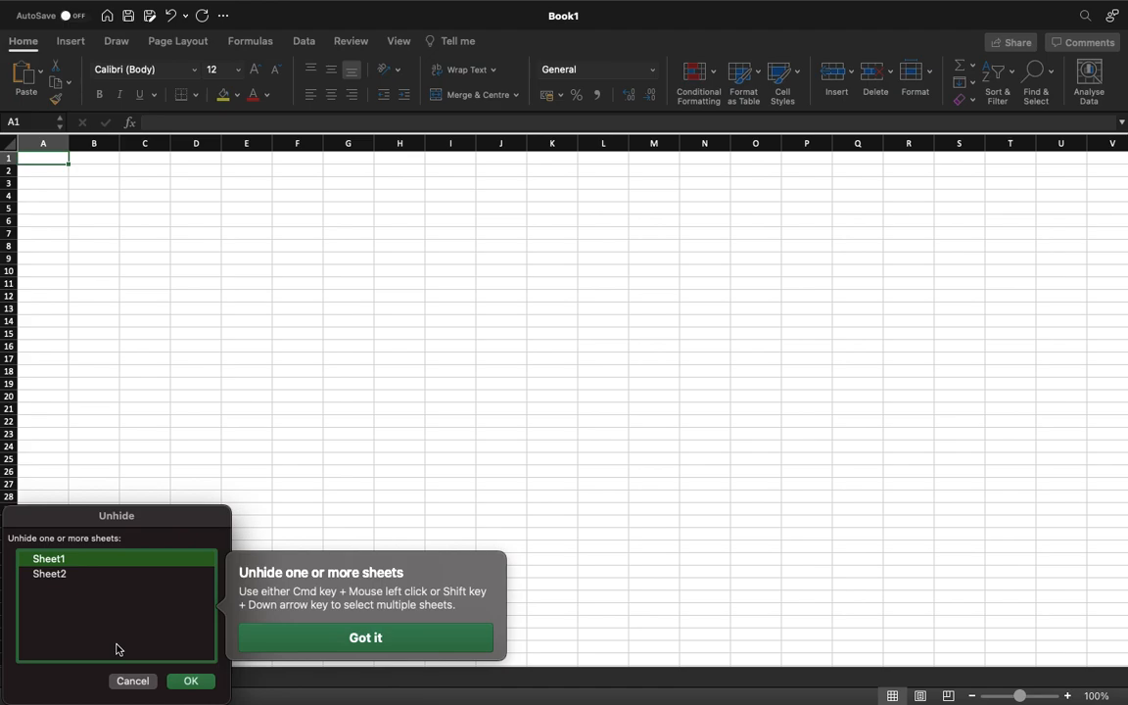
{"action": "left_click", "coordinate": [65, 575], "text": "shift"}
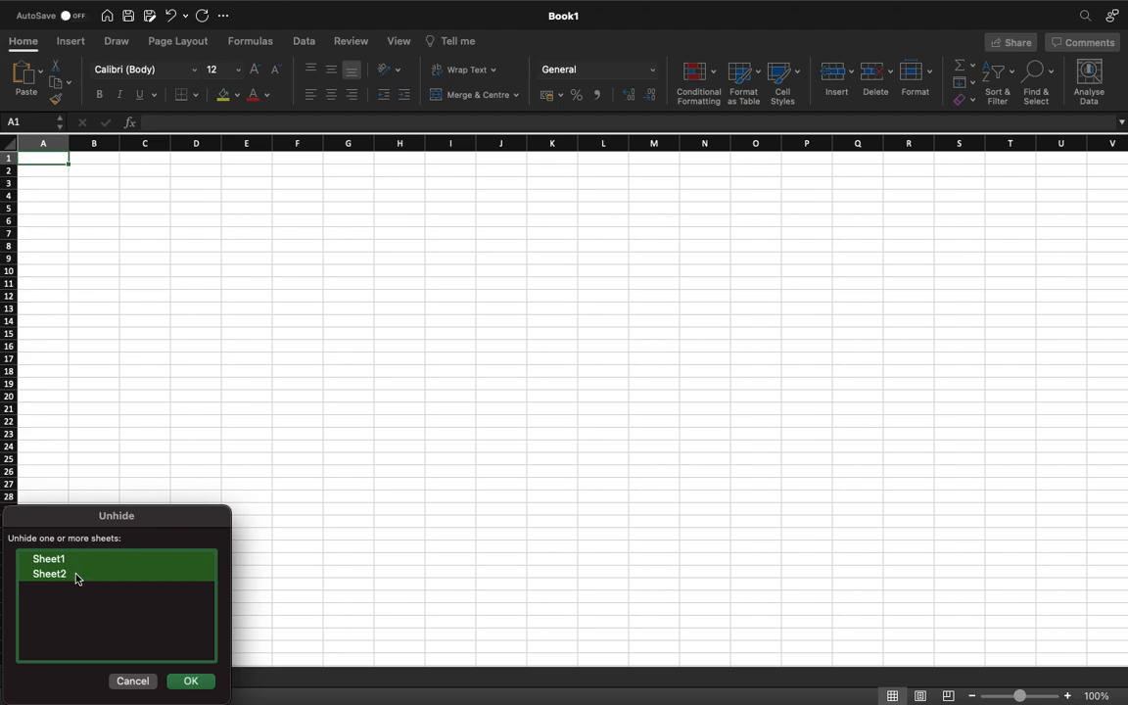
{"action": "left_click", "coordinate": [68, 637]}
{"action": "left_click", "coordinate": [63, 578]}
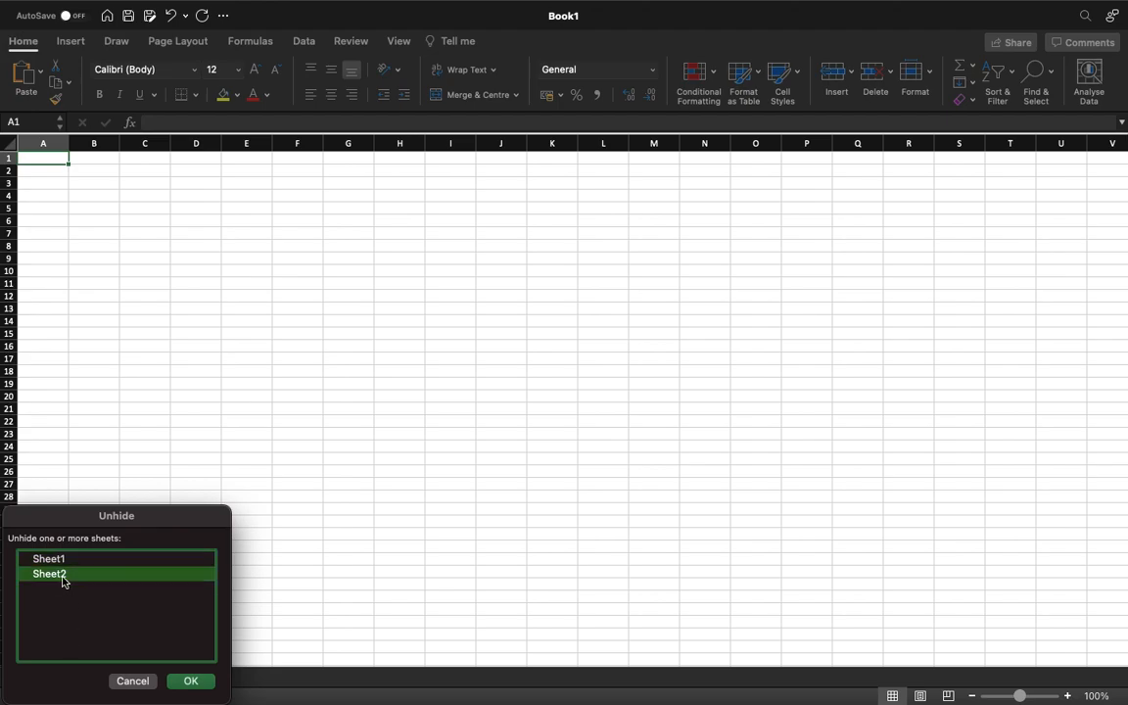
{"action": "left_click", "coordinate": [62, 580], "text": "shift"}
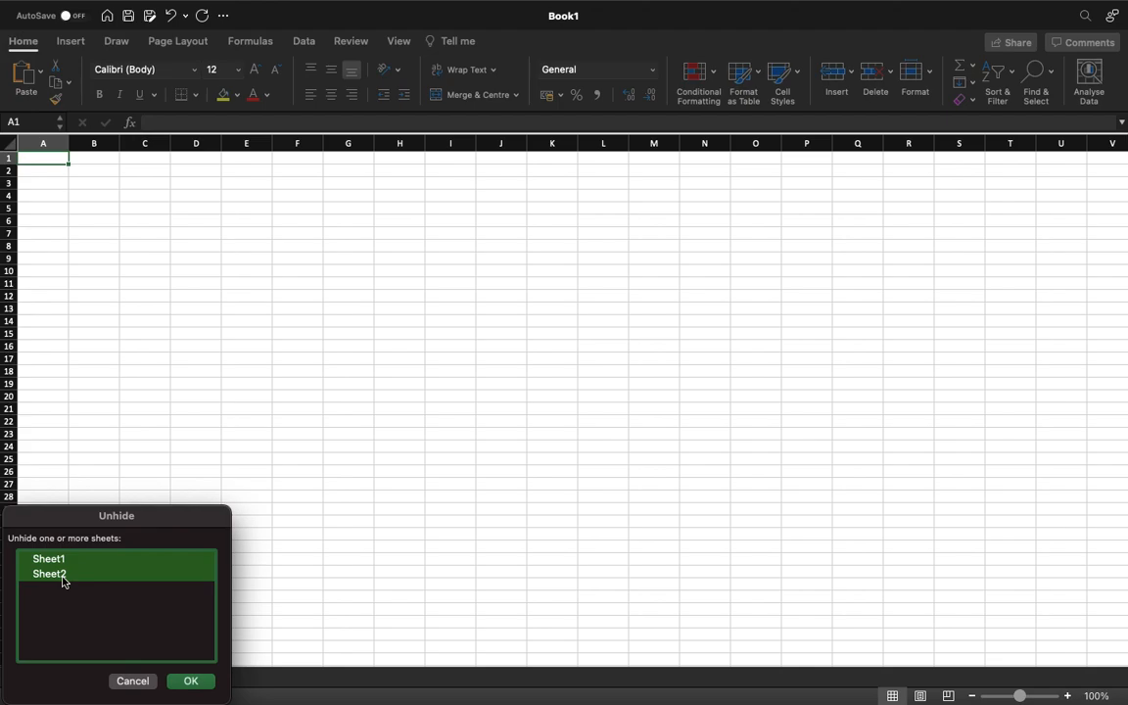
{"action": "left_click", "coordinate": [193, 681]}
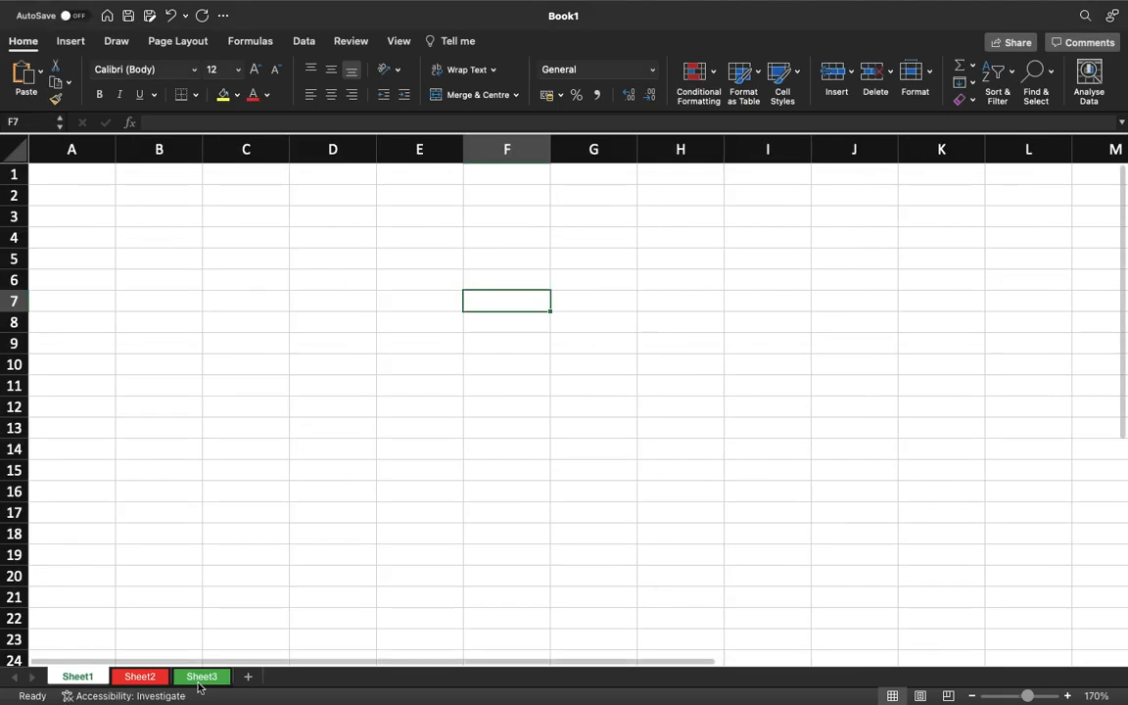
{"action": "right_click", "coordinate": [82, 681]}
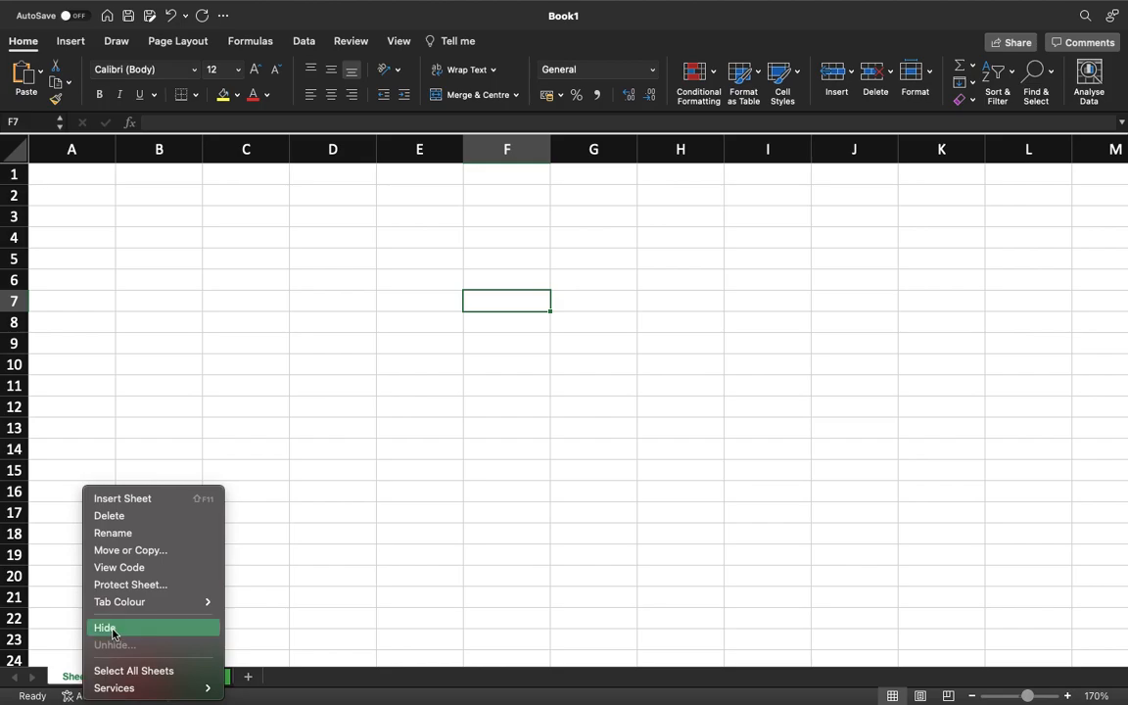
{"action": "left_click", "coordinate": [396, 494]}
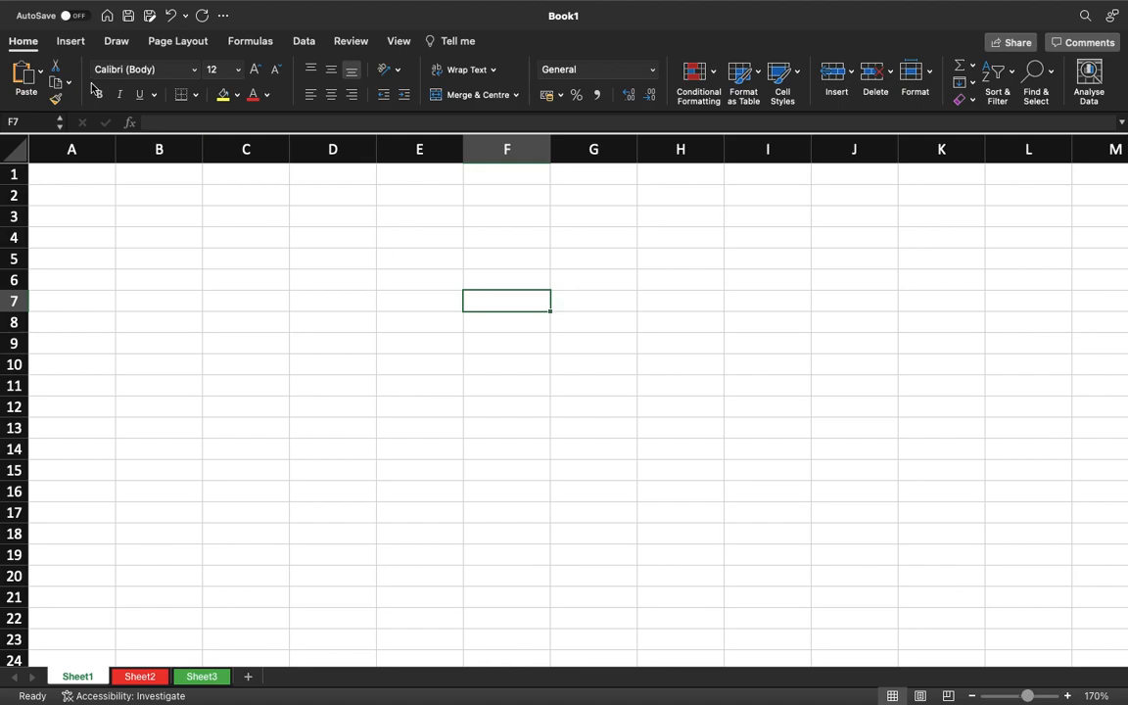
Turn off "Allow fill handle and cell dragging and dropping" in the Edit preferences and close them.
{"action": "mouse_move", "coordinate": [170, 4]}
{"action": "left_click", "coordinate": [70, 12]}
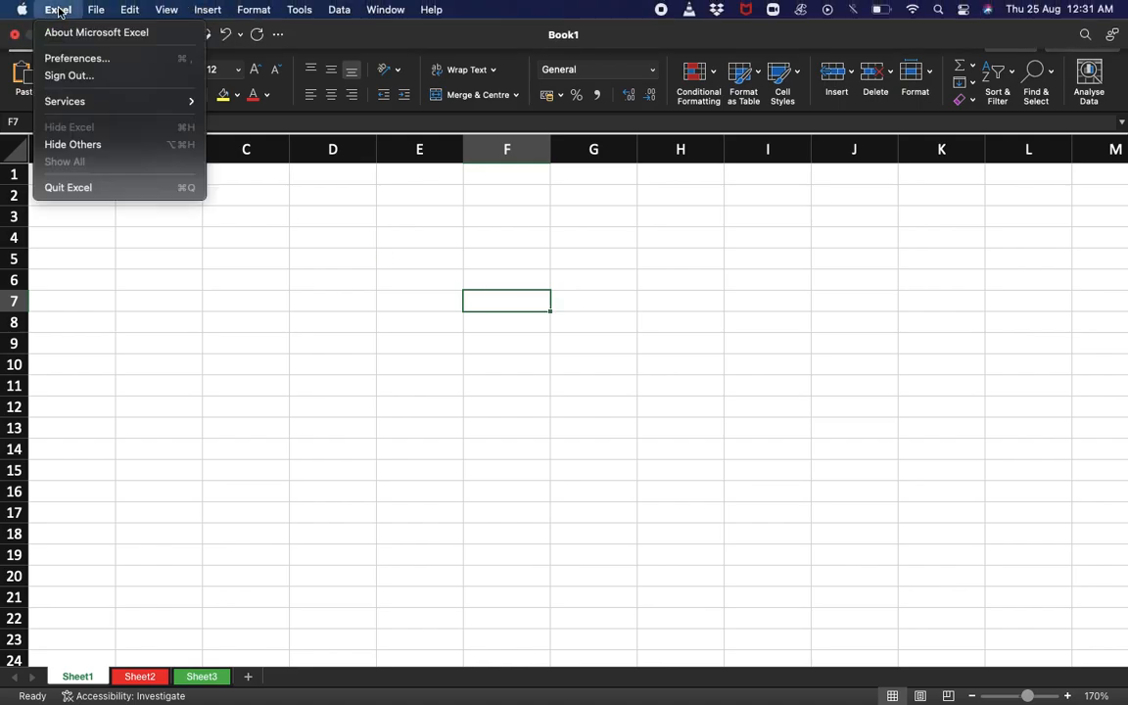
{"action": "left_click", "coordinate": [76, 59]}
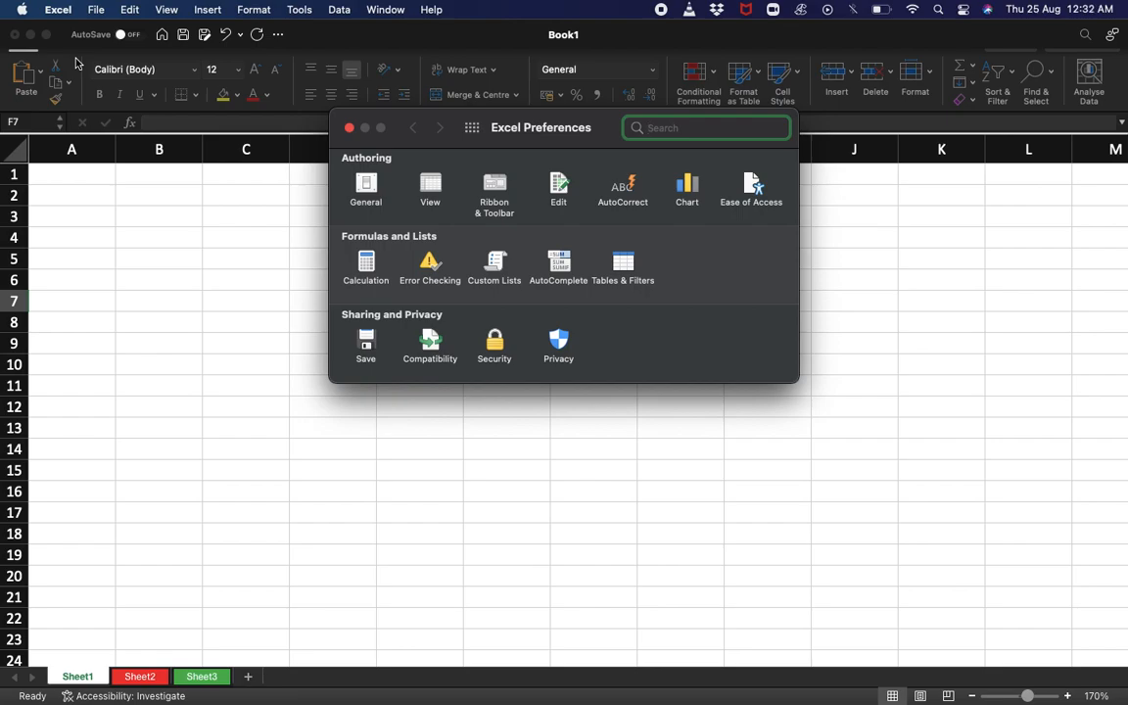
{"action": "left_click", "coordinate": [558, 185]}
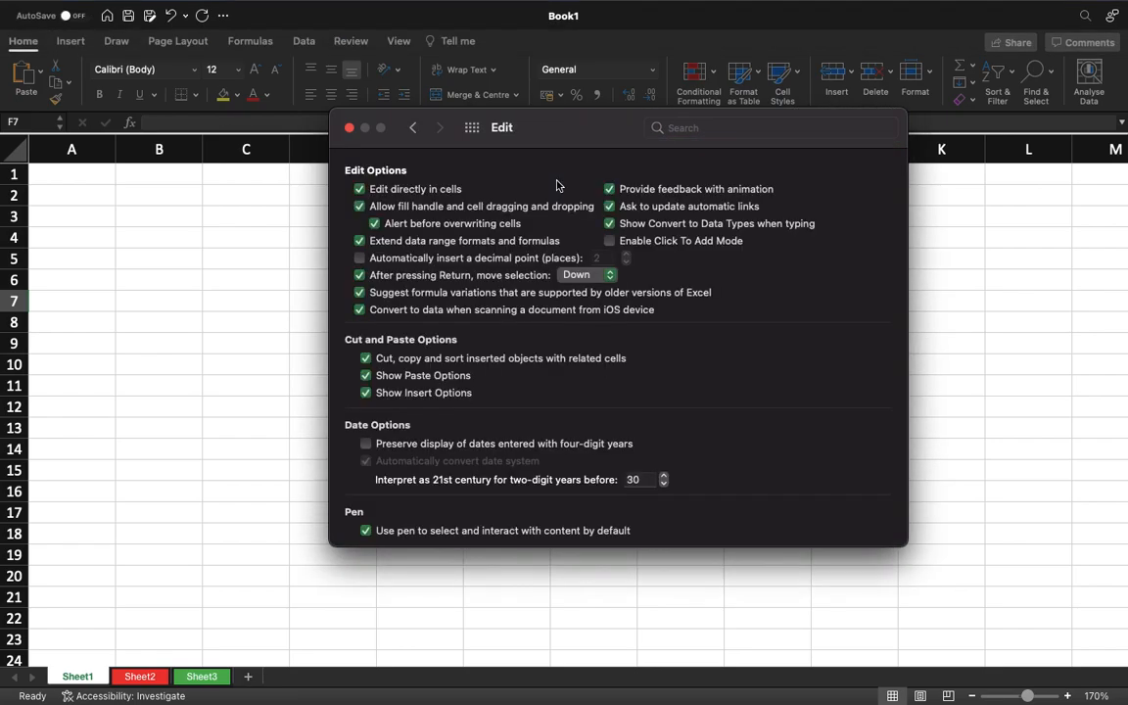
{"action": "left_click", "coordinate": [358, 206]}
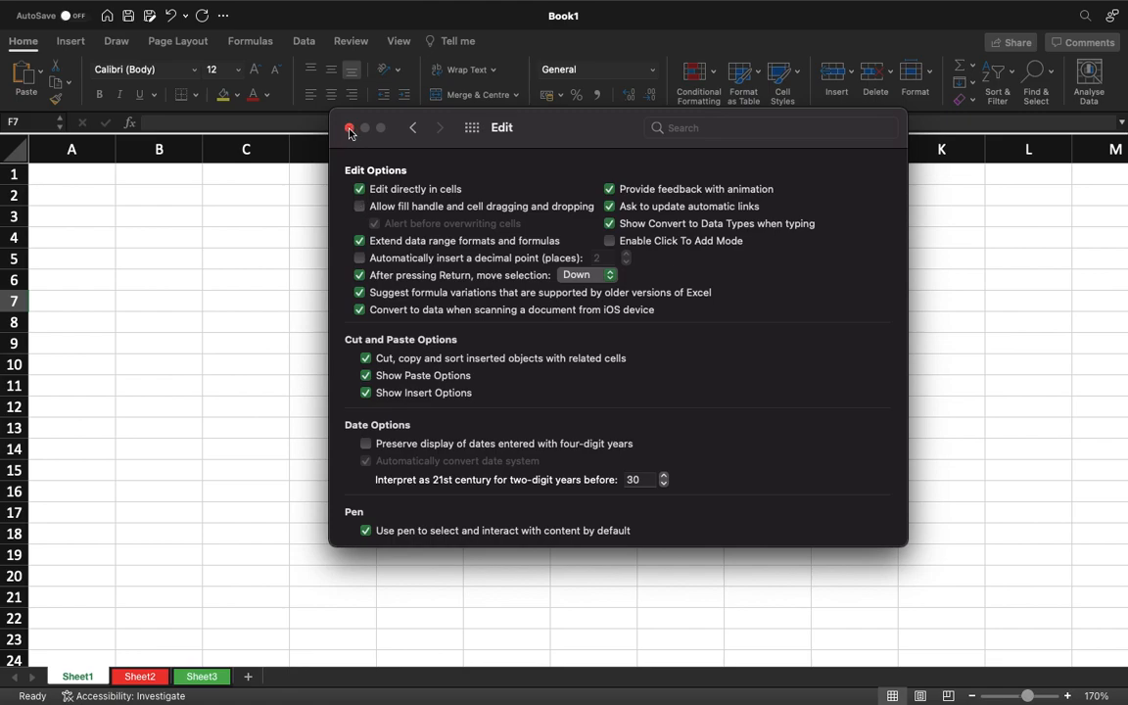
{"action": "left_click", "coordinate": [350, 129]}
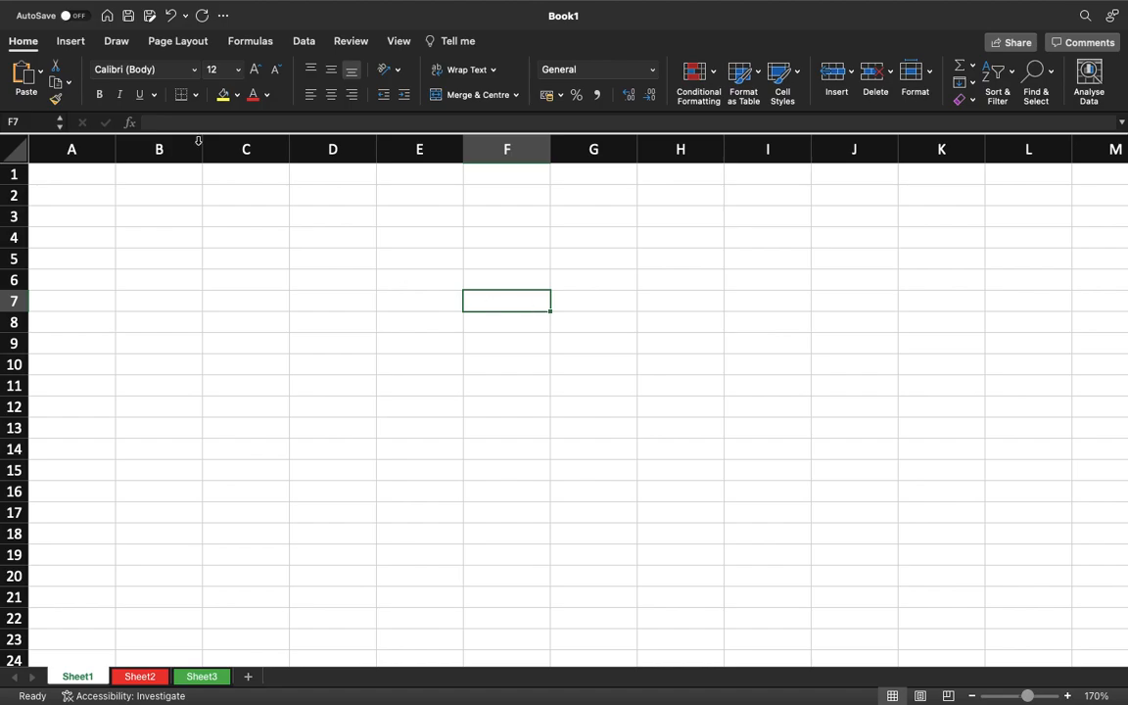
Turn "Allow fill handle and cell dragging and dropping" back on in the Edit preferences and close them.
{"action": "left_click", "coordinate": [61, 9]}
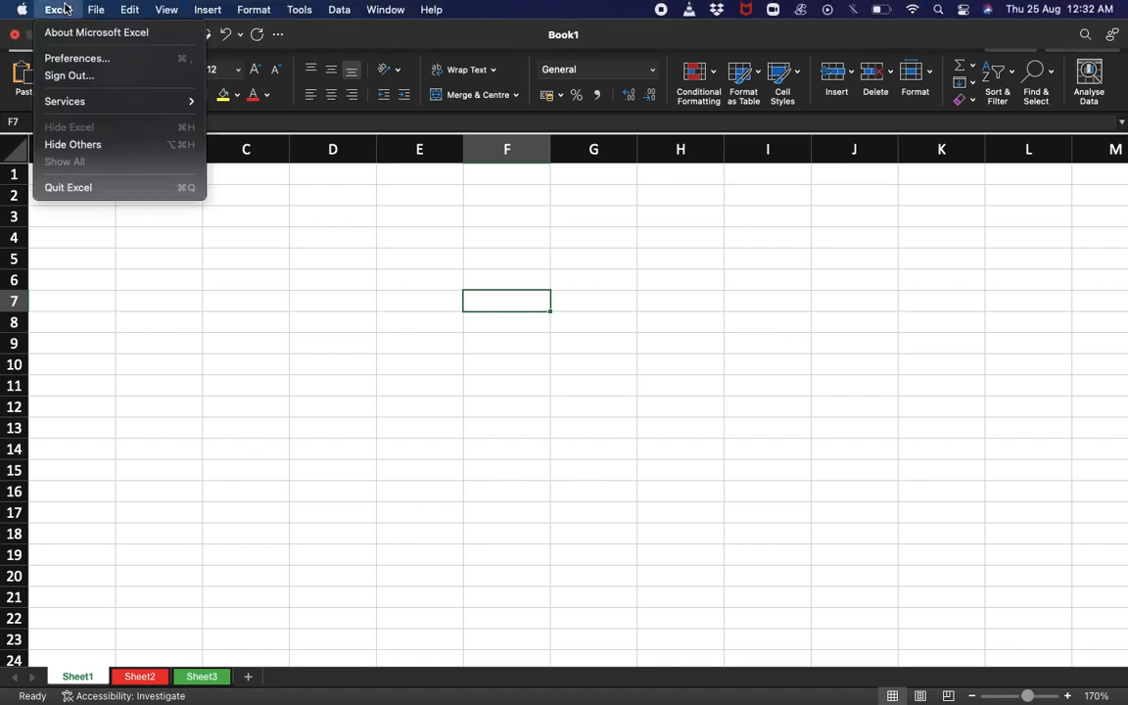
{"action": "left_click", "coordinate": [70, 58]}
{"action": "left_click", "coordinate": [556, 188]}
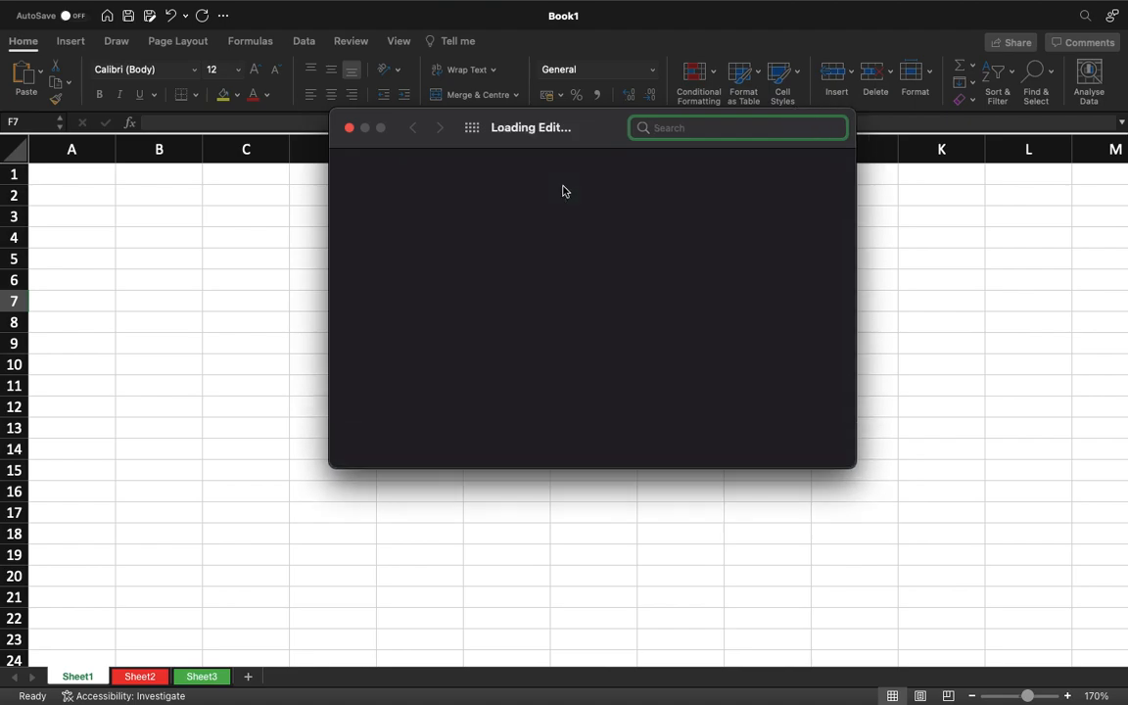
{"action": "left_click", "coordinate": [359, 207]}
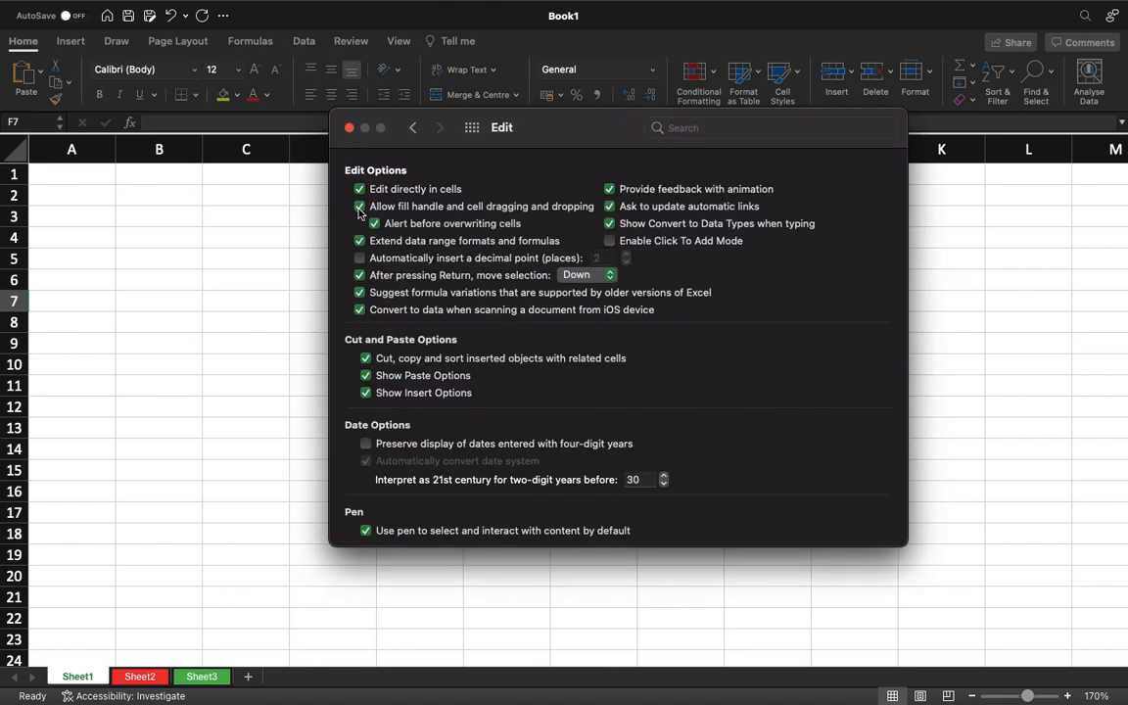
{"action": "left_click", "coordinate": [348, 127]}
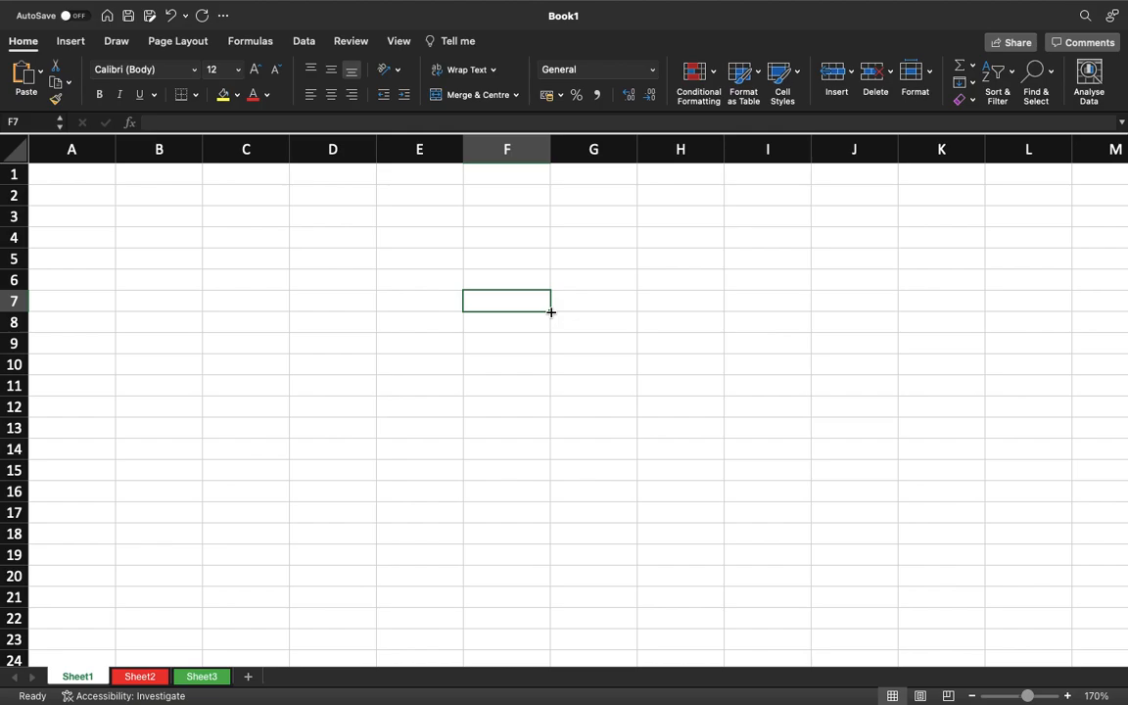
Enter the starting numbers 1 and 2 in cells F7 and F8.
{"action": "type", "text": "1"}
{"action": "key", "text": "Return"}
{"action": "type", "text": "2"}
{"action": "key", "text": "Return"}
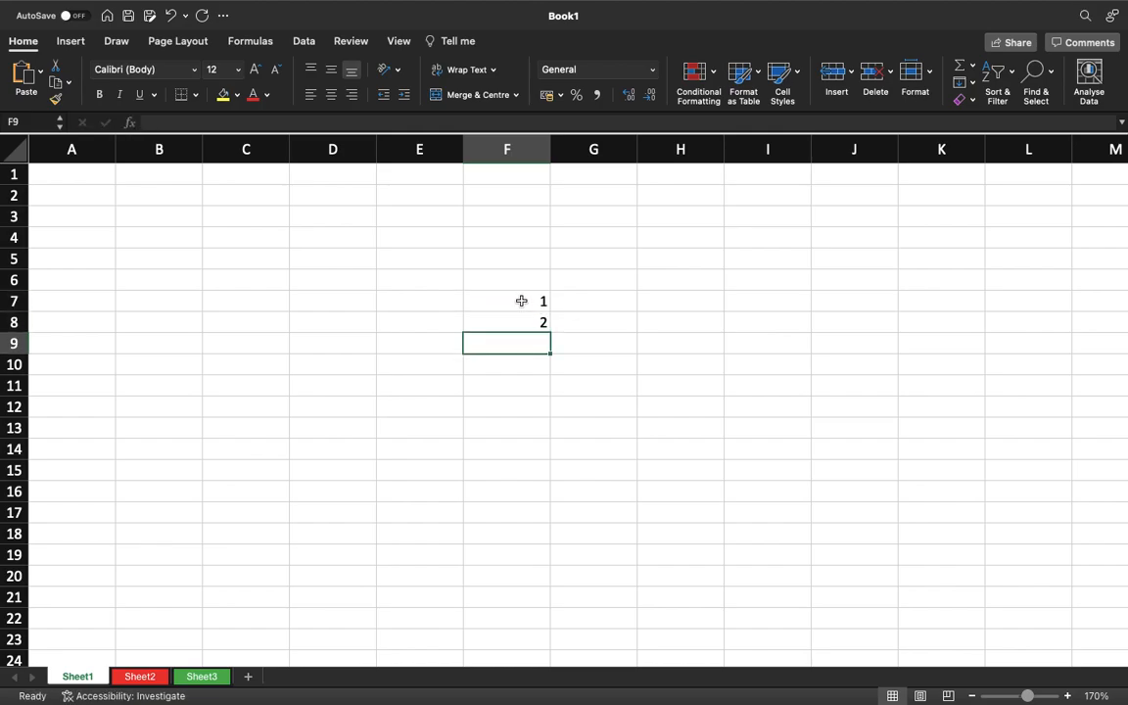
Fill the number series from F7:F8 down to F14, continuing up to 8.
{"action": "left_click", "coordinate": [523, 303]}
{"action": "key", "text": "shift+Down"}
{"action": "left_click_drag", "start_coordinate": [550, 333], "coordinate": [540, 472]}
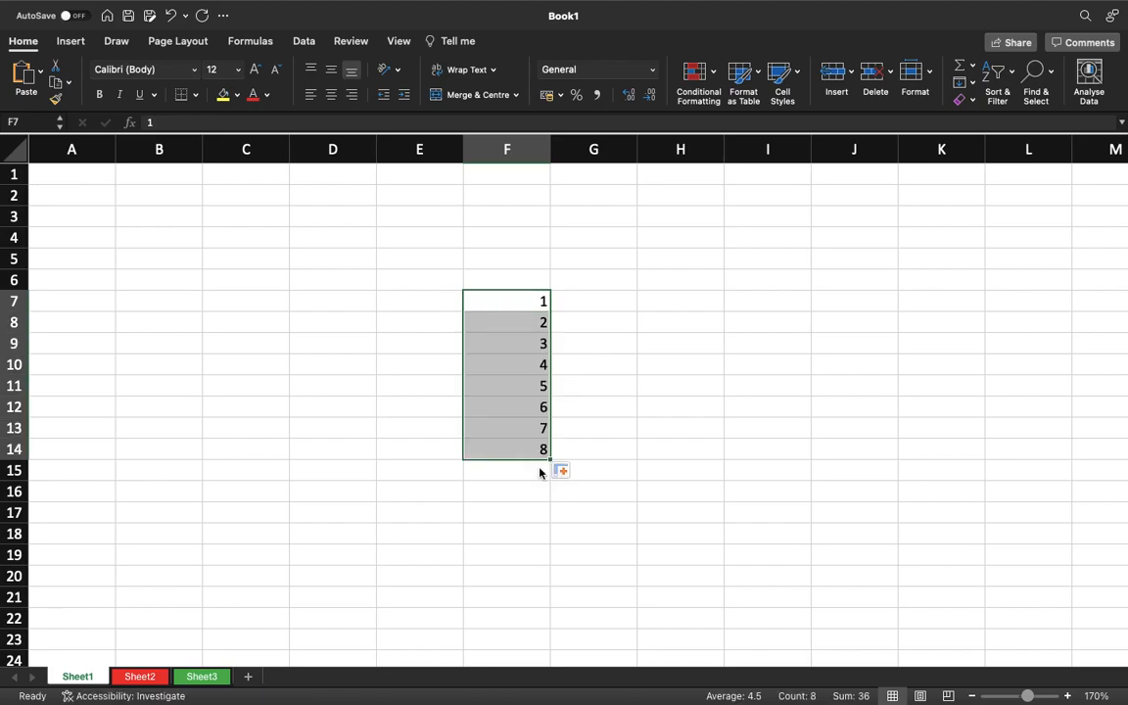
Extend the number series in column F upward from F7 to F1, ending at -5.
{"action": "left_click", "coordinate": [535, 360]}
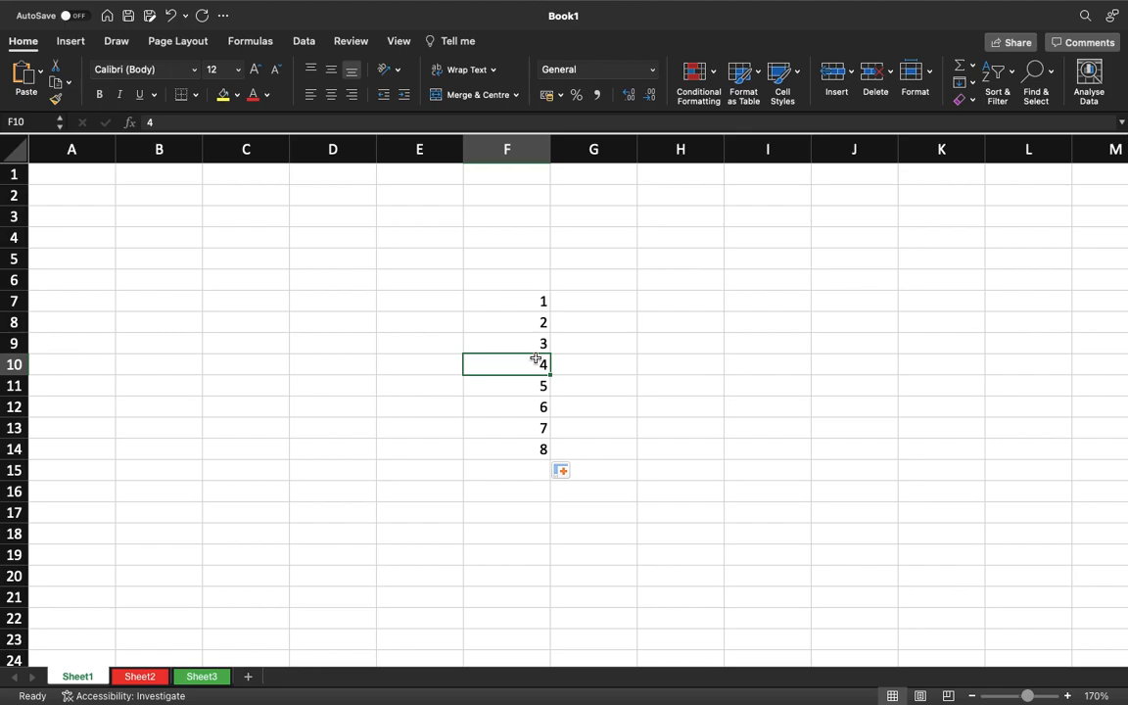
{"action": "left_click_drag", "start_coordinate": [525, 305], "coordinate": [541, 172]}
{"action": "left_click", "coordinate": [522, 243]}
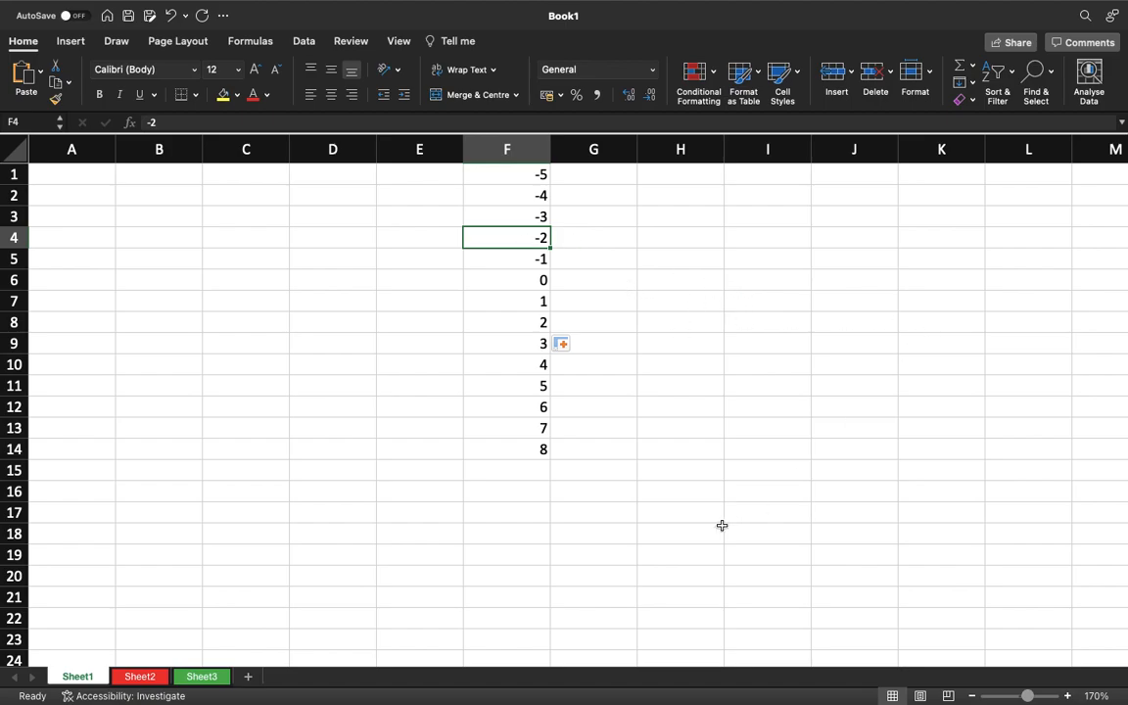
Enter the starting numbers 235 and 239 in cells I19 and I20.
{"action": "left_click", "coordinate": [736, 554]}
{"action": "type", "text": "2"}
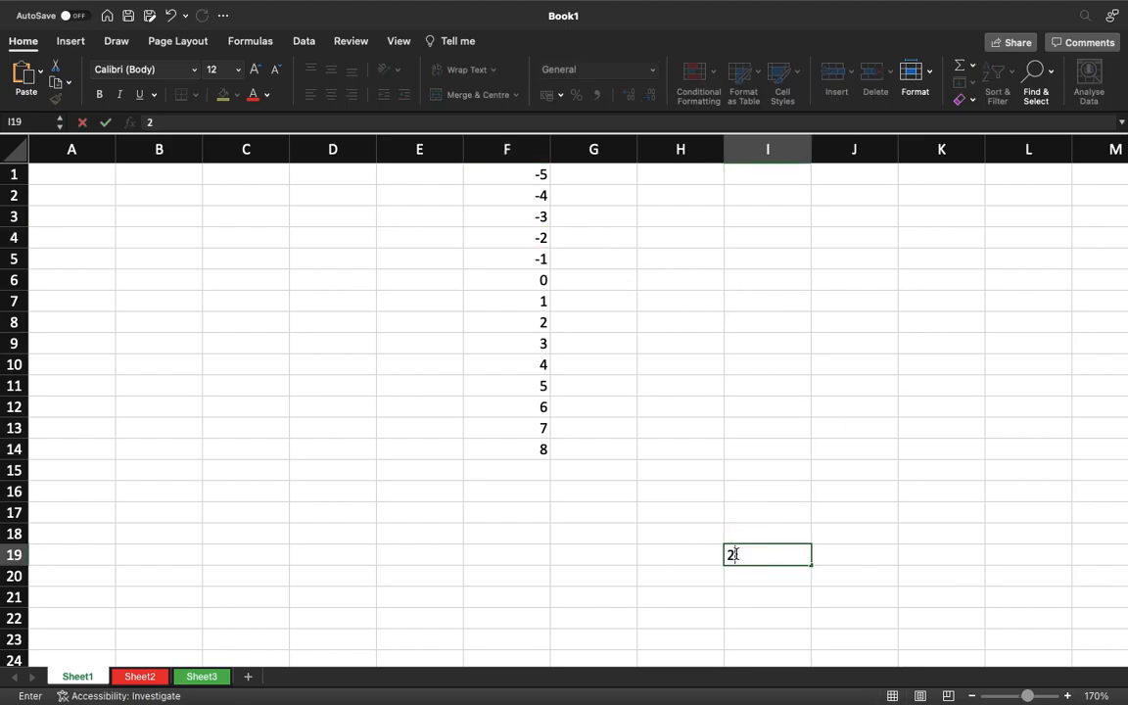
{"action": "type", "text": "35"}
{"action": "key", "text": "Return"}
{"action": "type", "text": "239"}
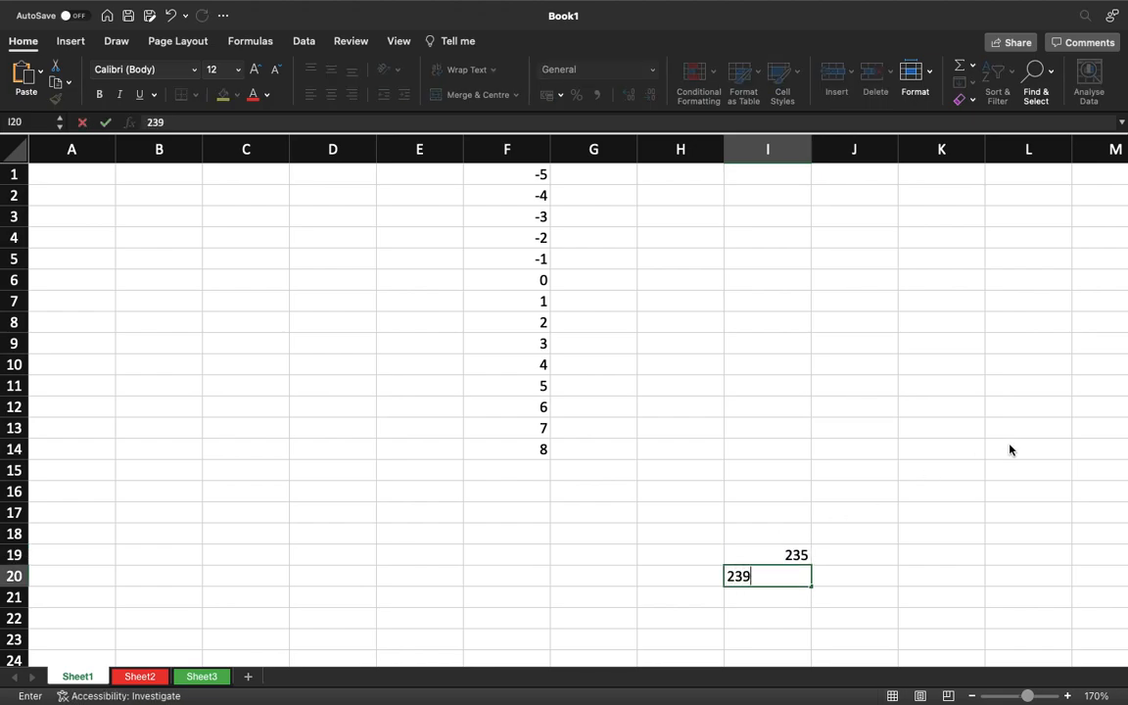
{"action": "key", "text": "Return"}
Extend the number series from I19:I20 upward to I8, ending at 191.
{"action": "key", "text": "Up"}
{"action": "key", "text": "shift+Up"}
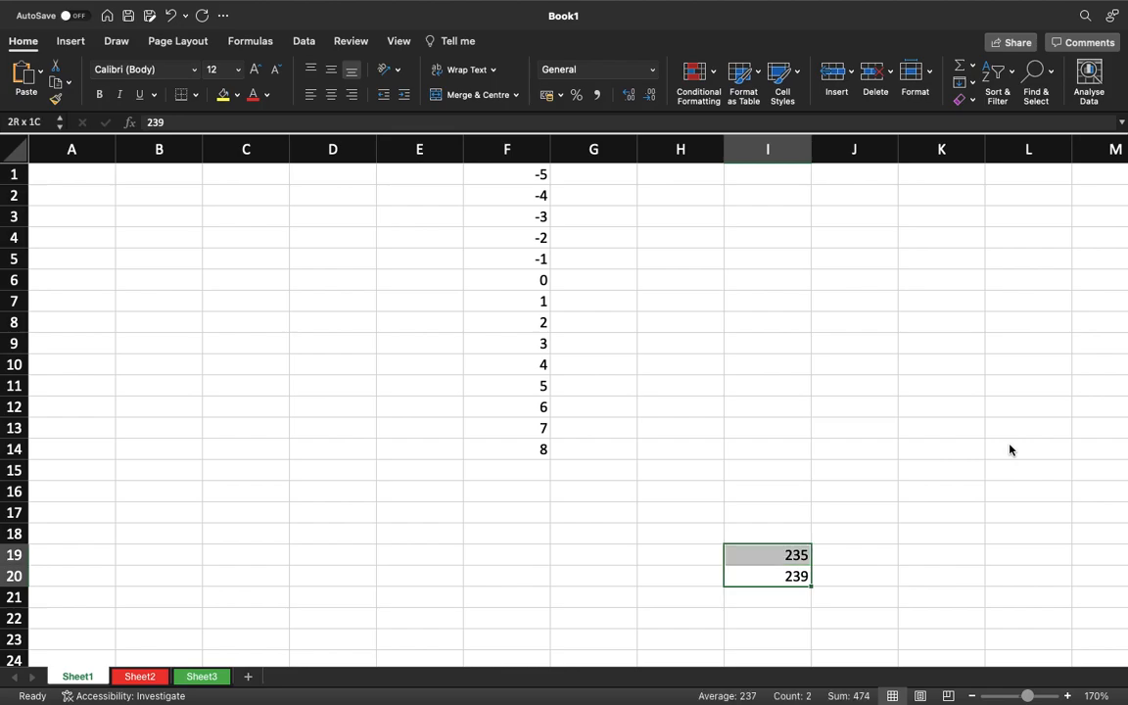
{"action": "left_click_drag", "start_coordinate": [816, 585], "coordinate": [789, 317]}
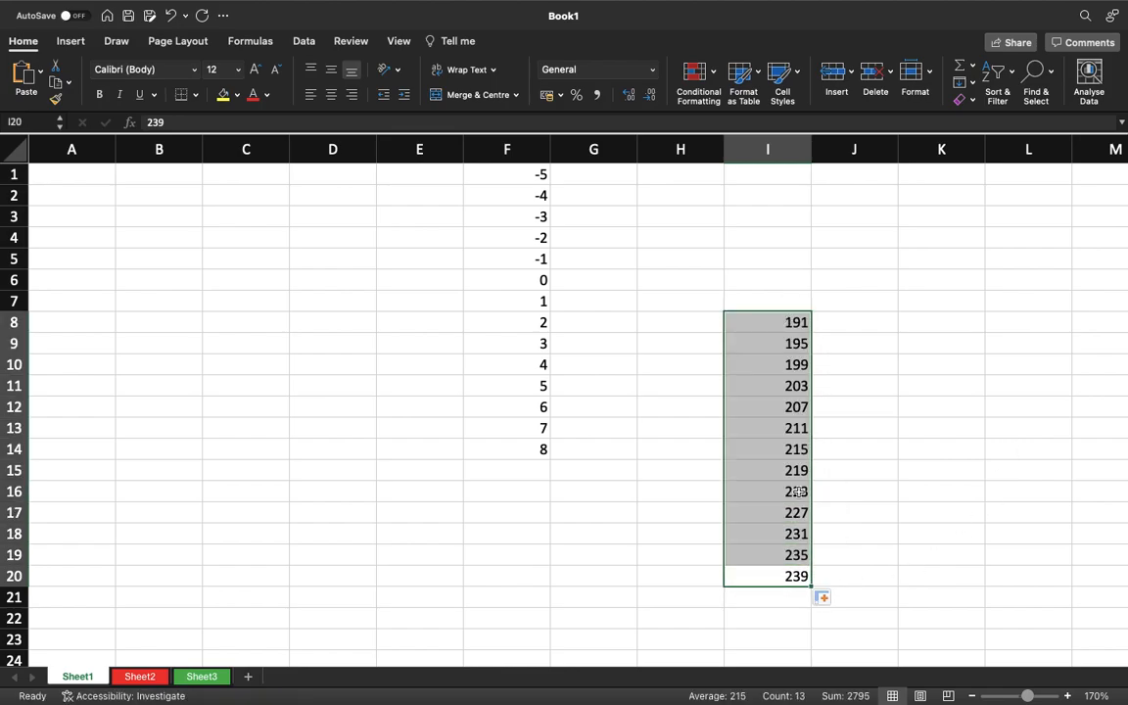
{"action": "left_click", "coordinate": [790, 550]}
{"action": "key", "text": "Up"}
{"action": "key", "text": "Up"}
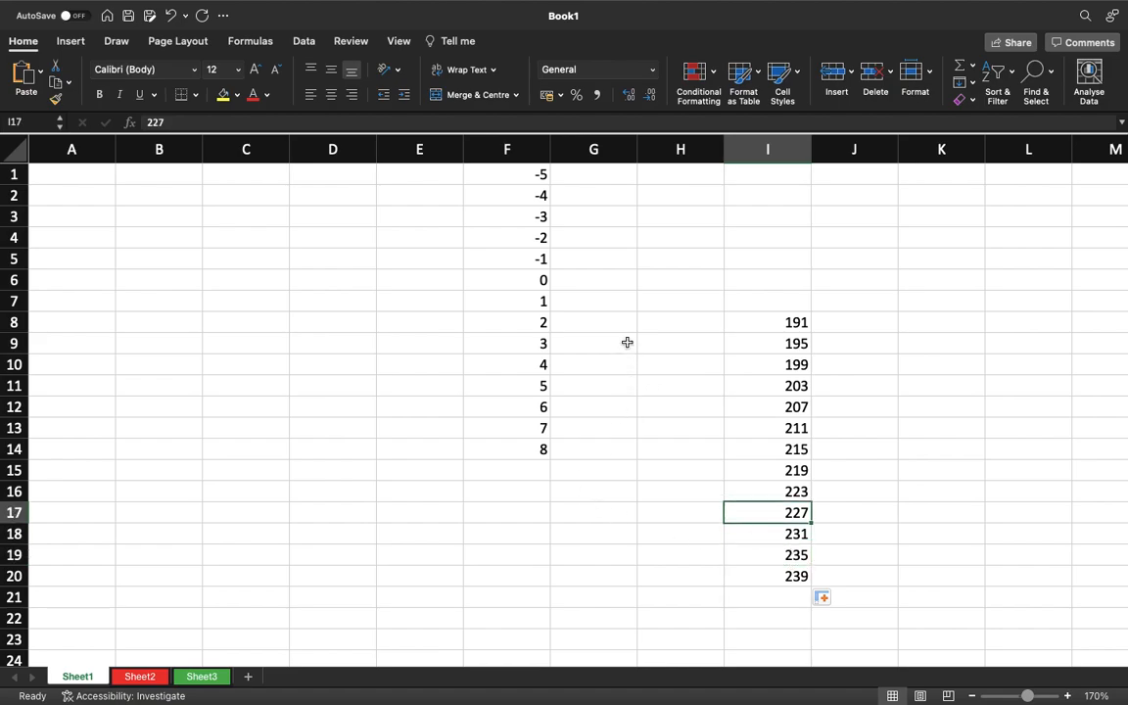
Enter 1 in G6 and fill the series from F6:G6 across row 6 to K6, continuing up to 5.
{"action": "left_click", "coordinate": [545, 281]}
{"action": "key", "text": "Right"}
{"action": "type", "text": "1"}
{"action": "key", "text": "Left"}
{"action": "key", "text": "shift+Right"}
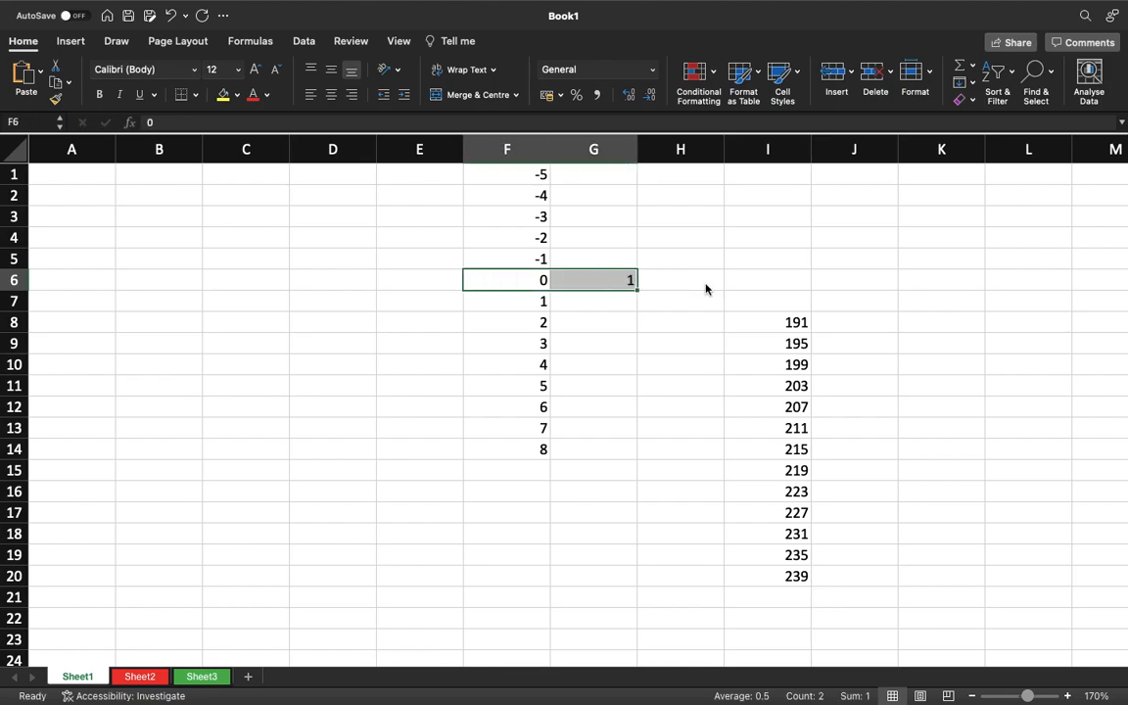
{"action": "left_click_drag", "start_coordinate": [638, 291], "coordinate": [995, 291]}
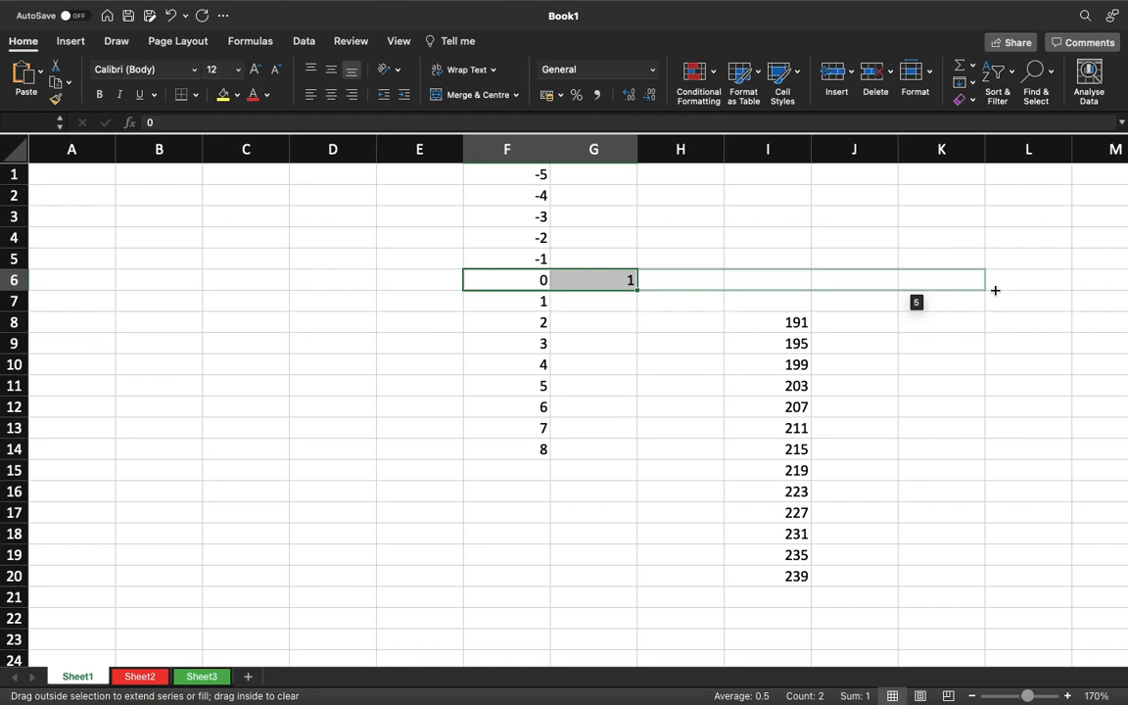
{"action": "left_click_drag", "start_coordinate": [994, 290], "coordinate": [995, 295]}
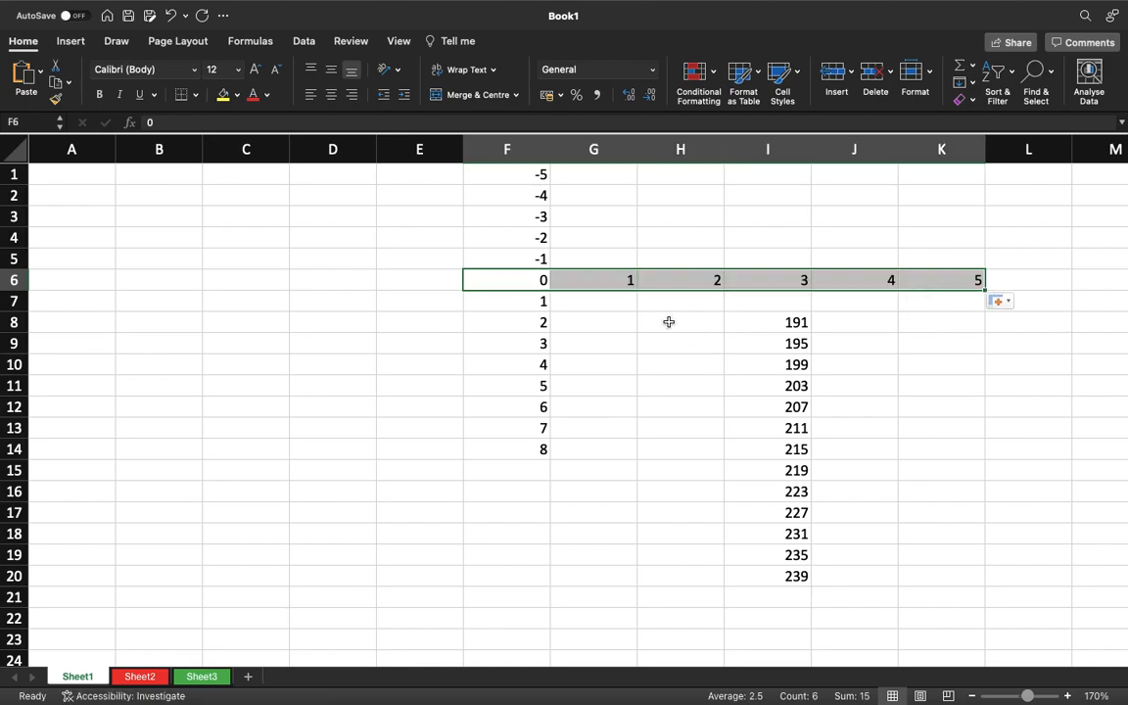
Extend the series from F6:G6 backward along row 6 to B6, ending at -4.
{"action": "left_click_drag", "start_coordinate": [609, 280], "coordinate": [540, 280]}
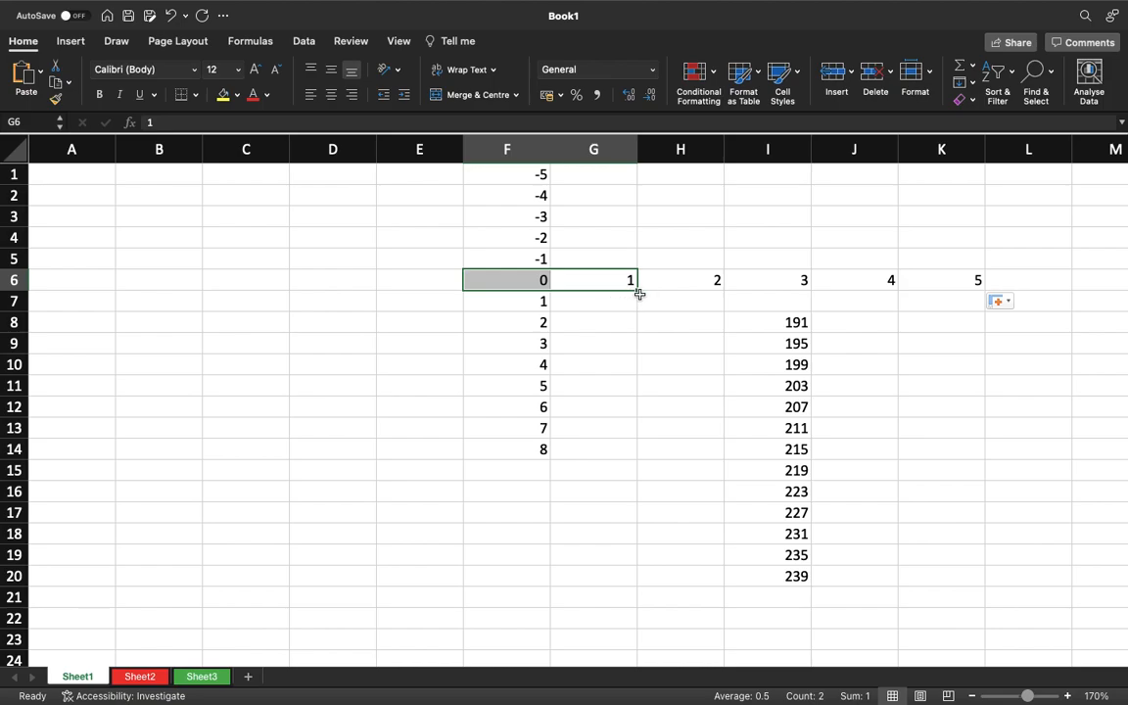
{"action": "left_click_drag", "start_coordinate": [634, 294], "coordinate": [164, 294]}
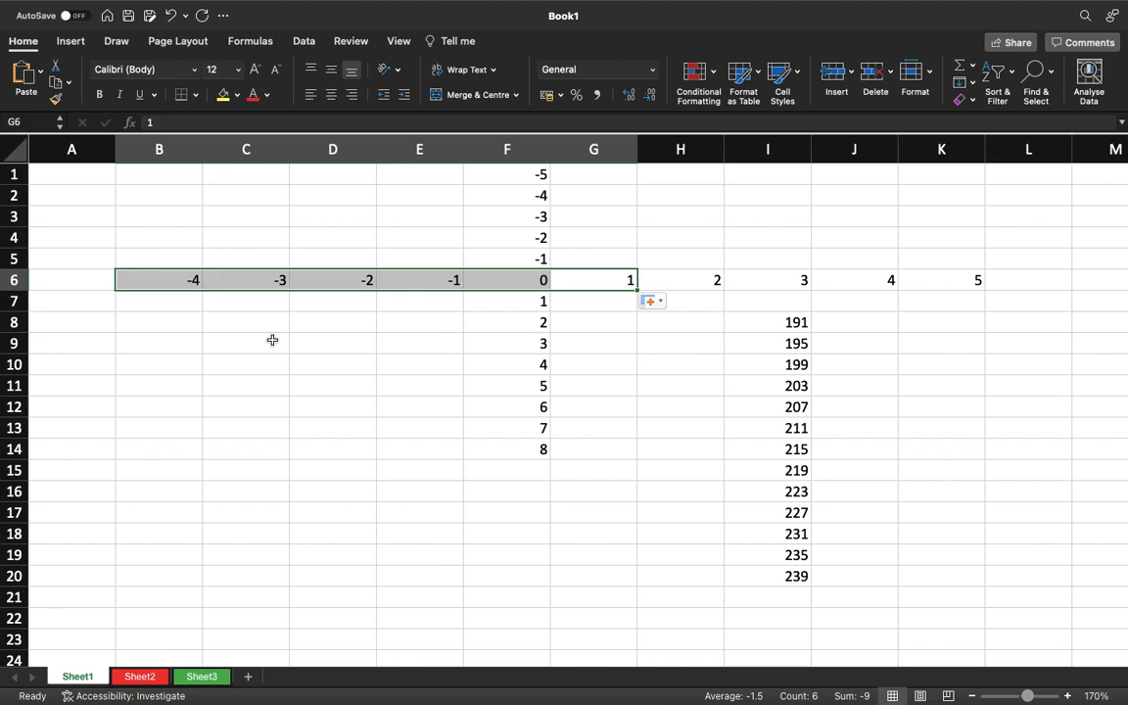
{"action": "left_click", "coordinate": [341, 366]}
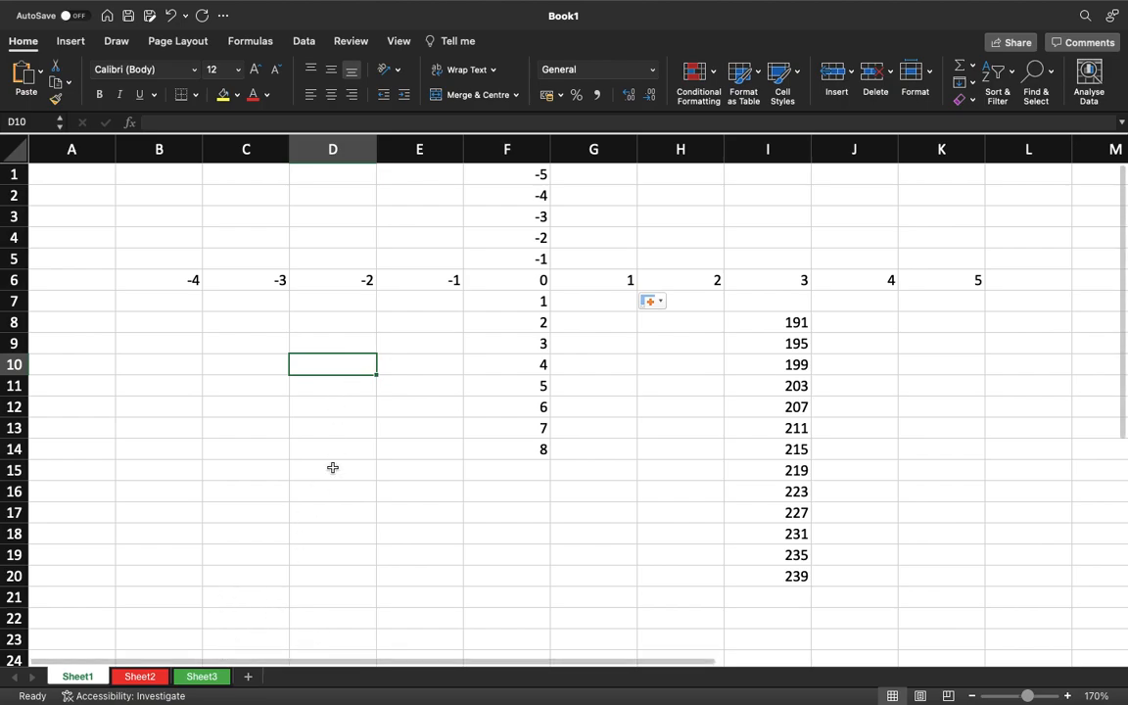
{"action": "mouse_move", "coordinate": [468, 4]}
{"action": "left_click", "coordinate": [388, 9]}
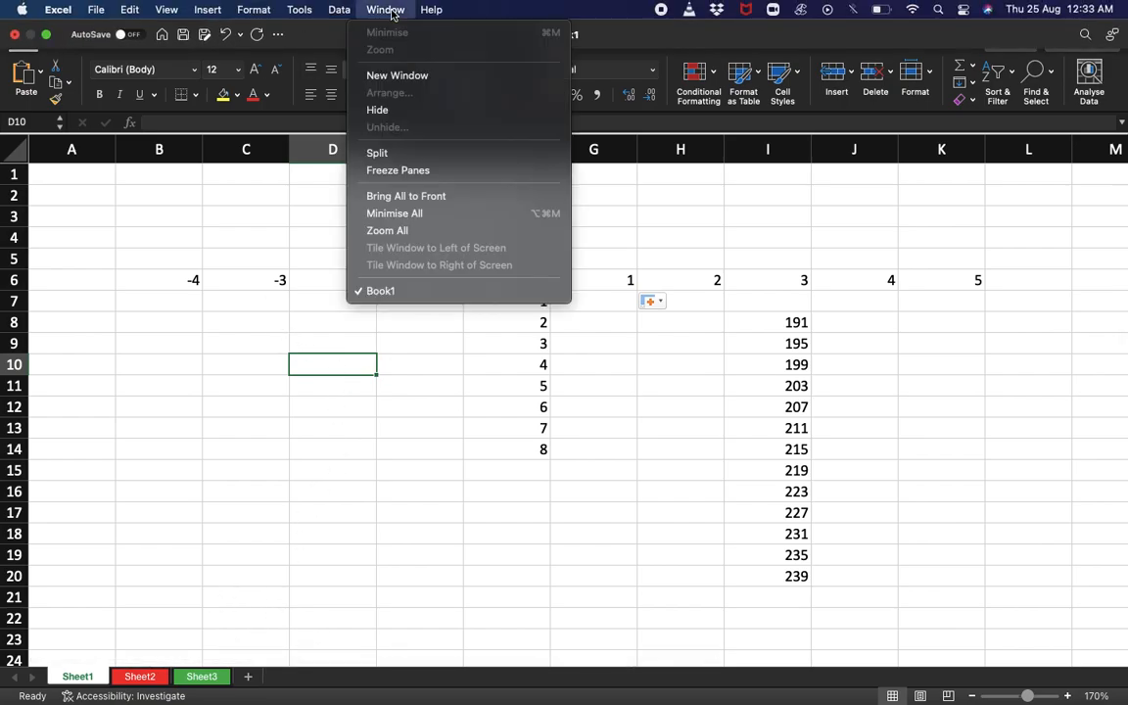
{"action": "left_click", "coordinate": [279, 344]}
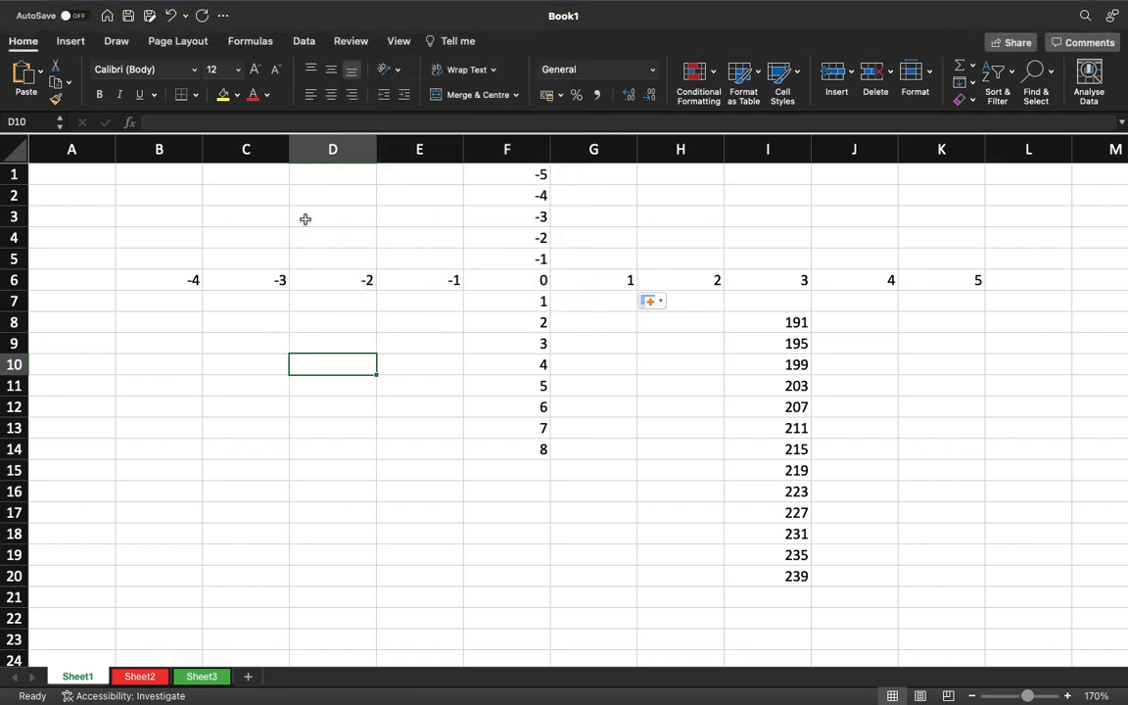
{"action": "mouse_move", "coordinate": [431, 3]}
{"action": "left_click", "coordinate": [382, 9]}
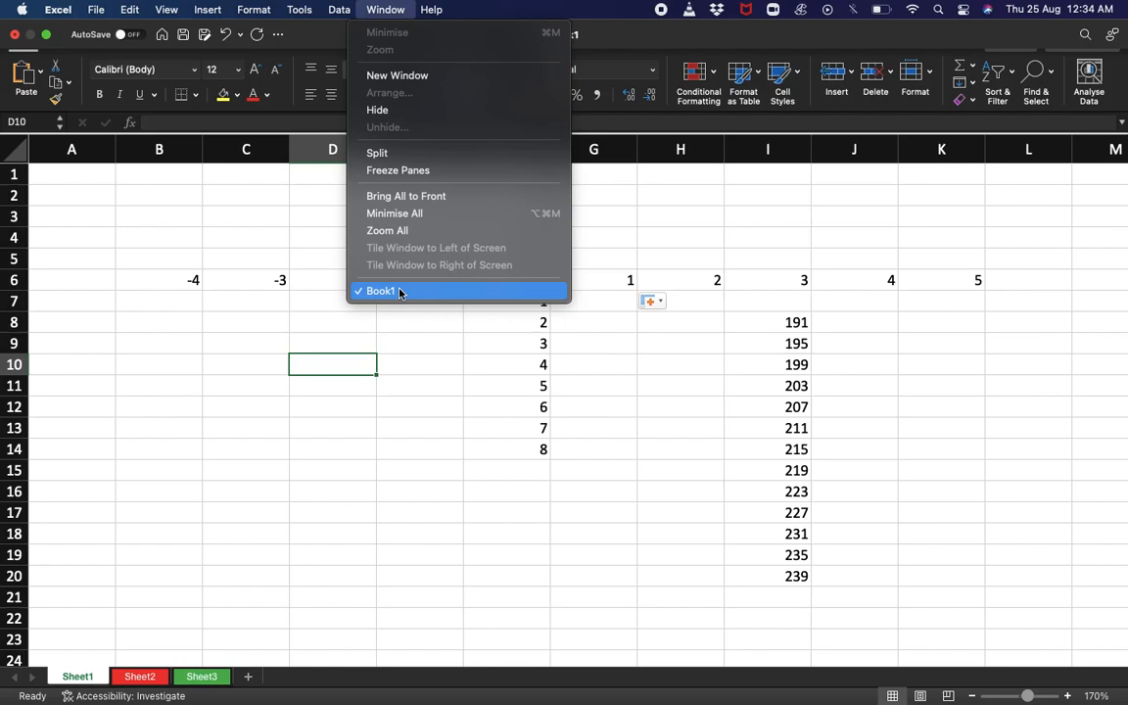
{"action": "left_click", "coordinate": [250, 284]}
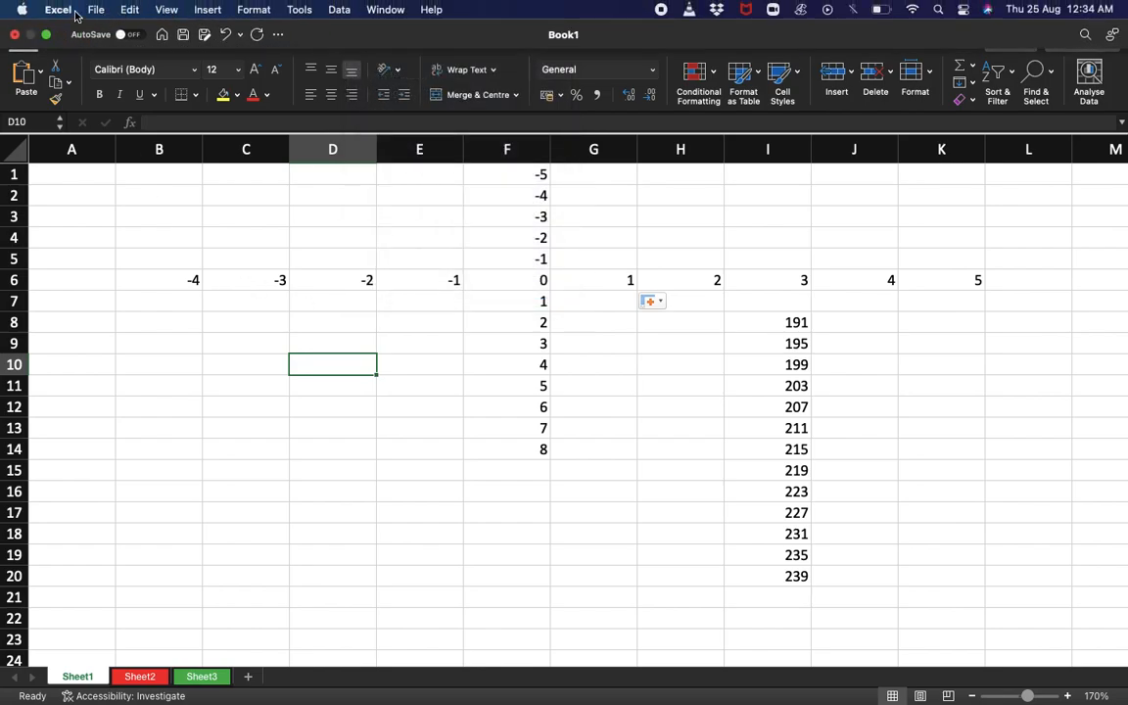
Create a new blank workbook, take it out of full screen and narrow its window to the right half of the screen.
{"action": "left_click", "coordinate": [96, 10]}
{"action": "left_click", "coordinate": [95, 34]}
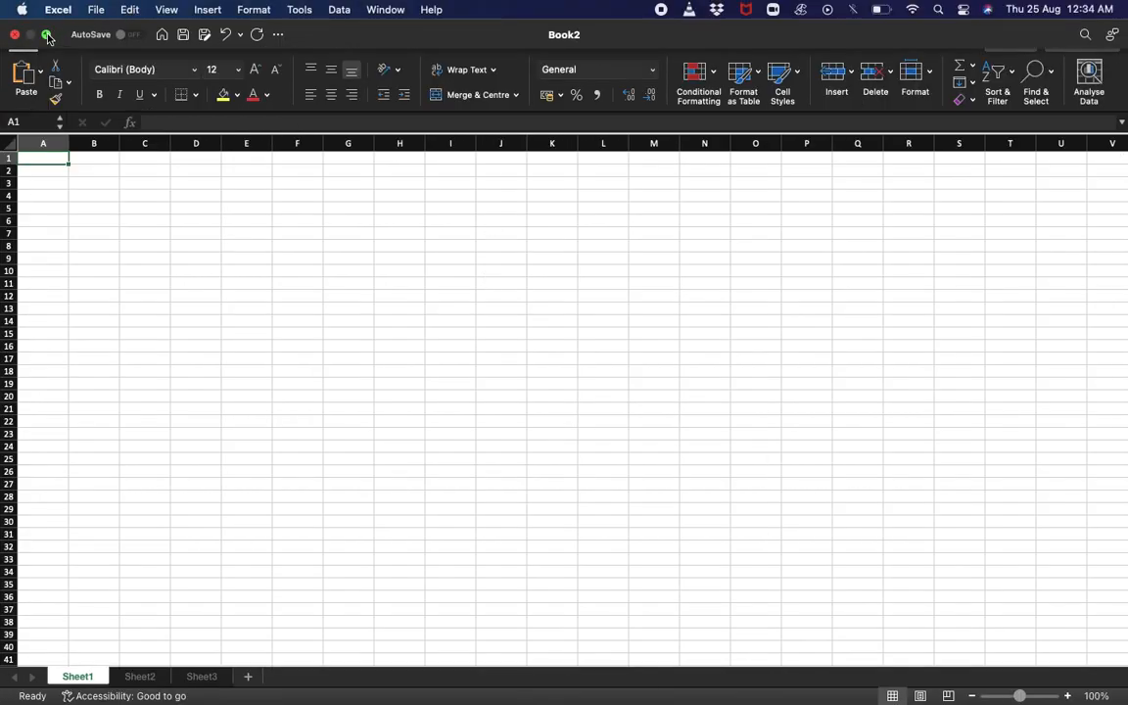
{"action": "left_click", "coordinate": [45, 33]}
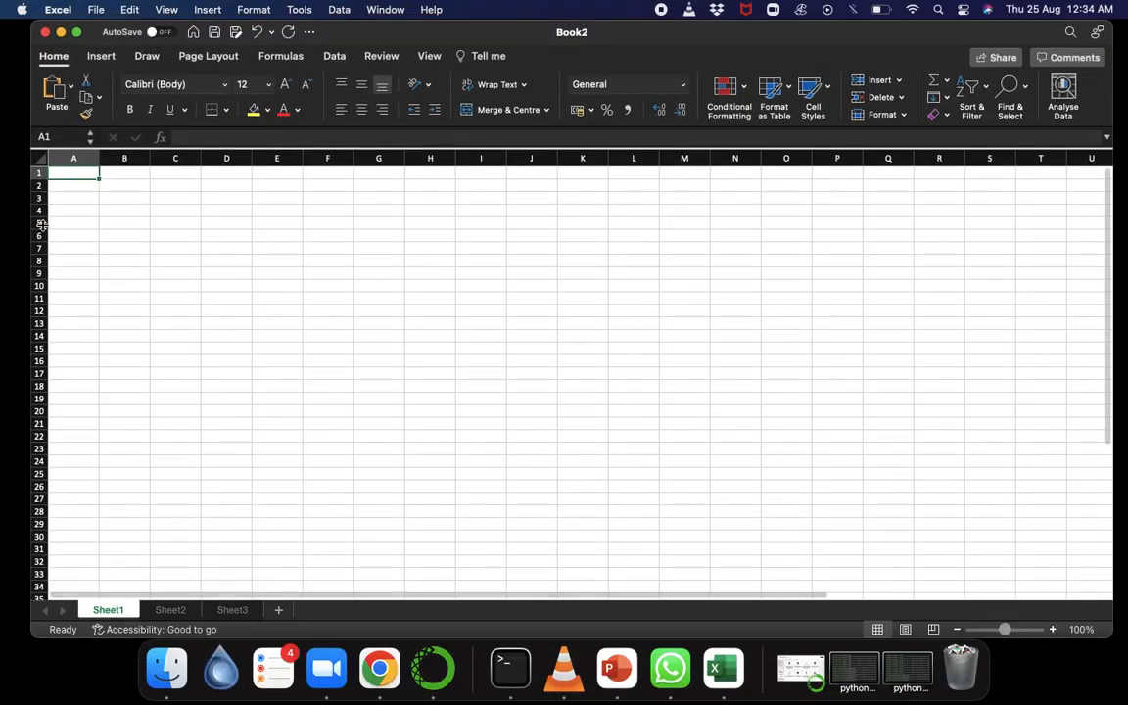
{"action": "left_click_drag", "start_coordinate": [27, 254], "coordinate": [606, 288]}
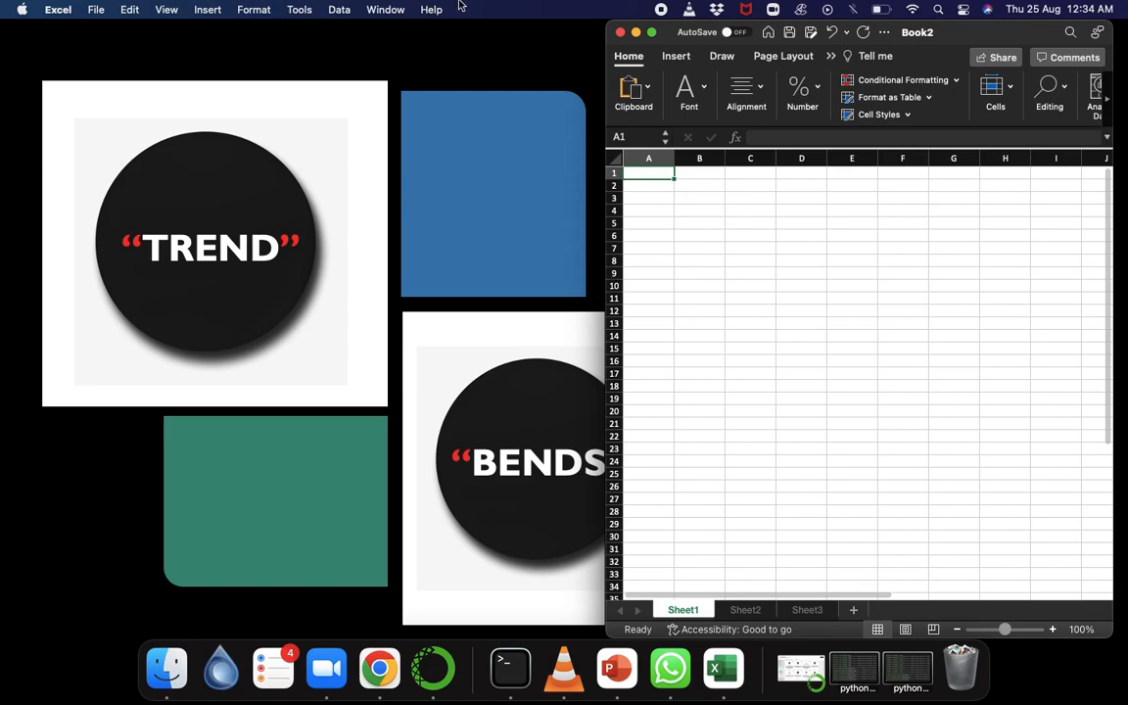
Switch to Book1, take it out of full screen and narrow its window to sit beside Book2.
{"action": "left_click", "coordinate": [398, 12]}
{"action": "left_click", "coordinate": [362, 272]}
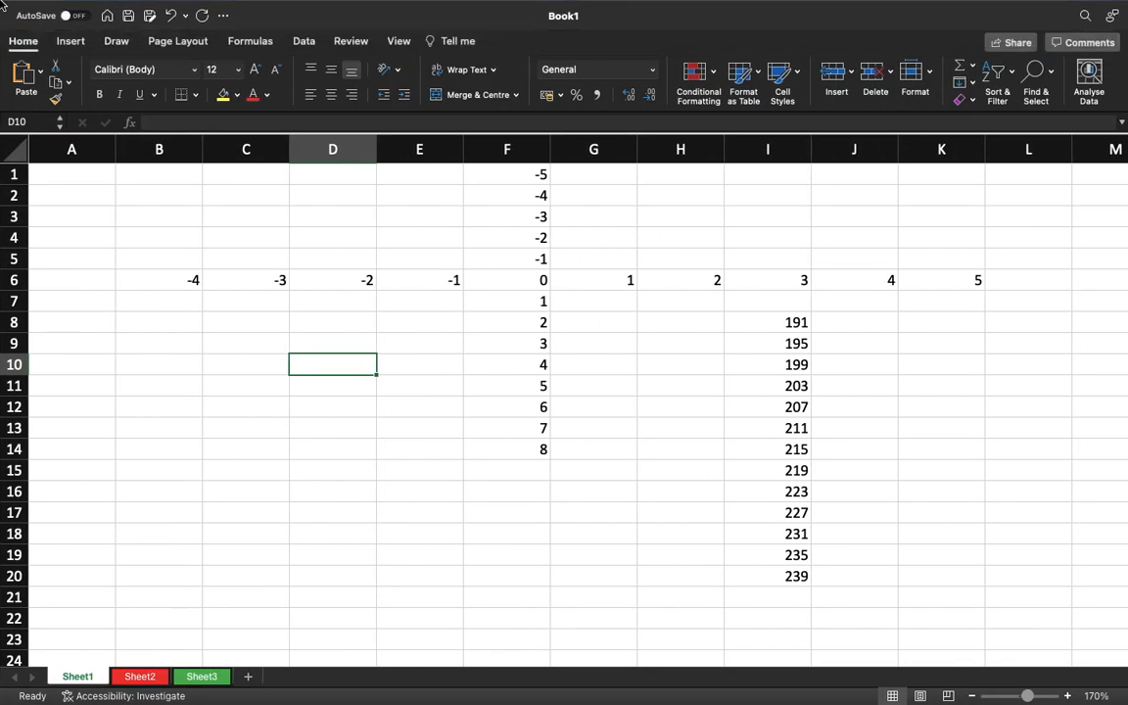
{"action": "left_click", "coordinate": [45, 35]}
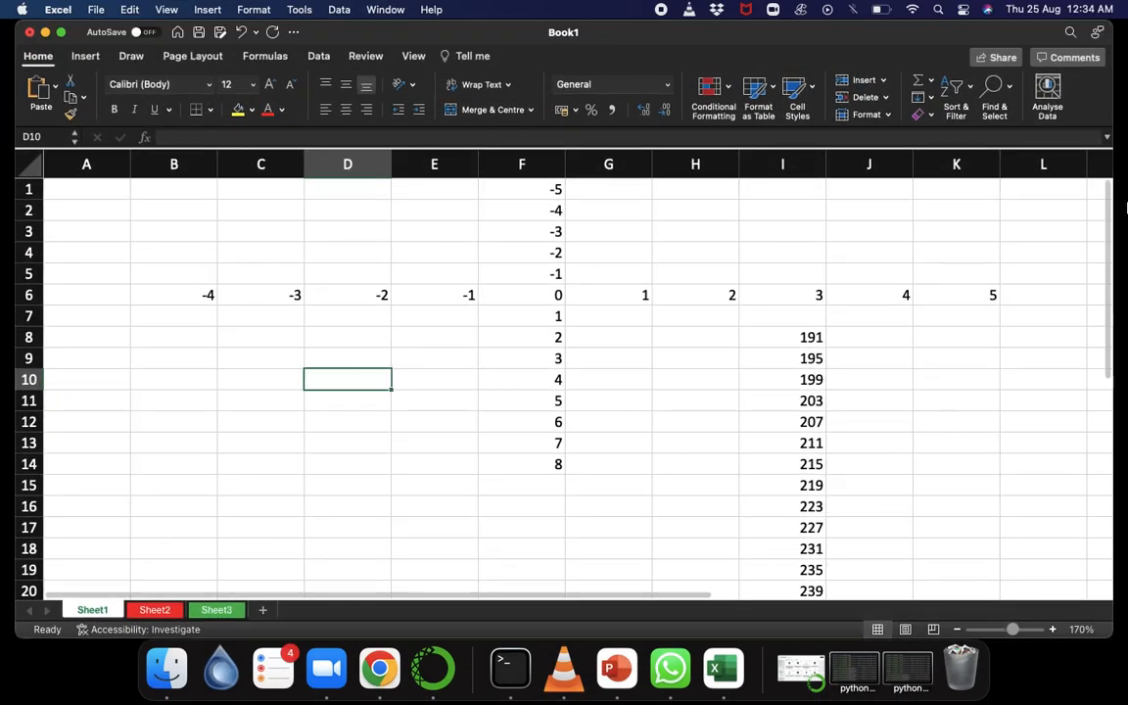
{"action": "left_click_drag", "start_coordinate": [1116, 208], "coordinate": [593, 207]}
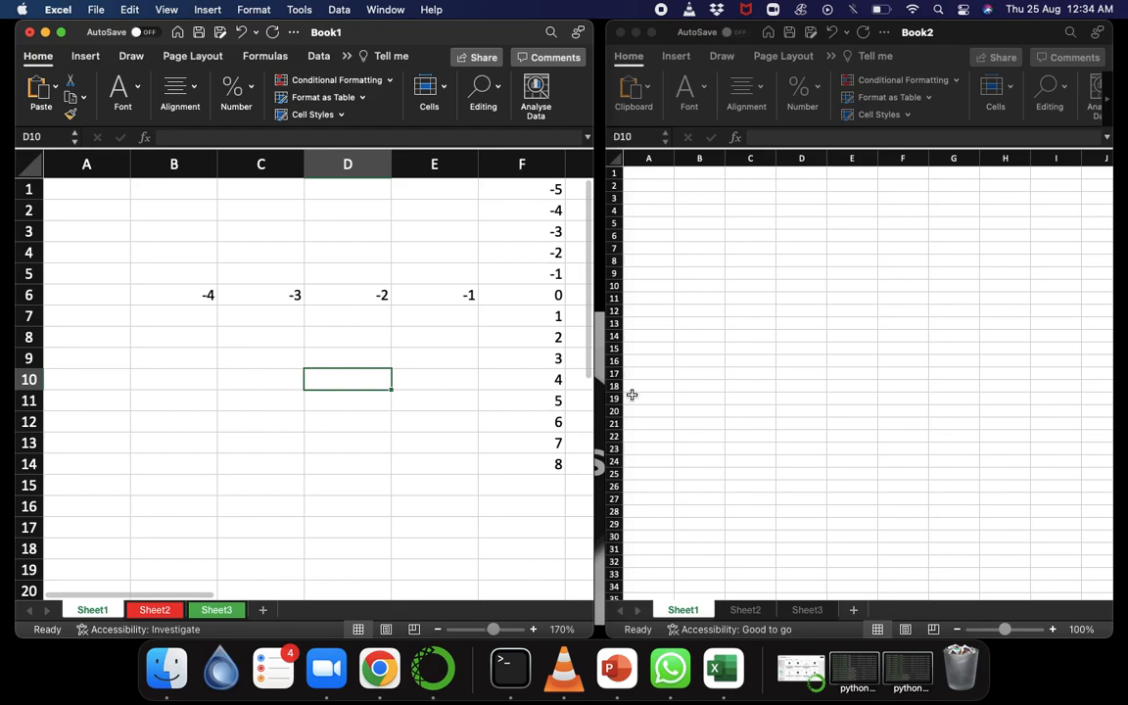
Move Sheet1 from Book1 to Book2, placing it before Book2's Sheet1 without creating a copy.
{"action": "right_click", "coordinate": [93, 612]}
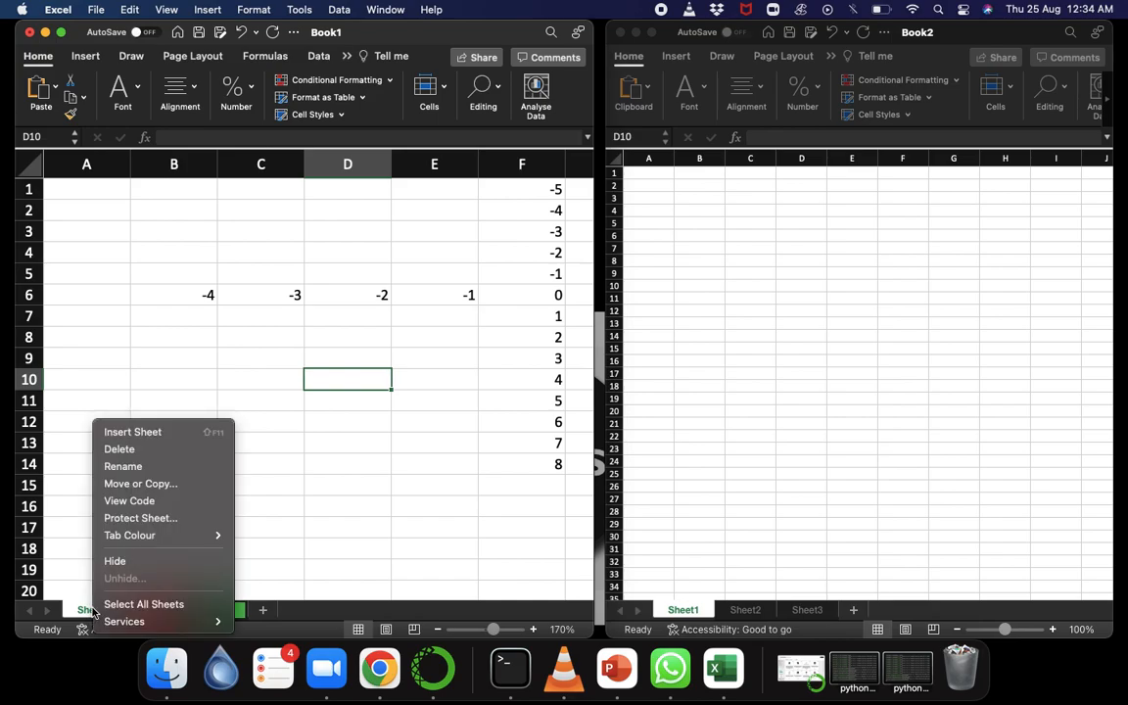
{"action": "left_click", "coordinate": [127, 484]}
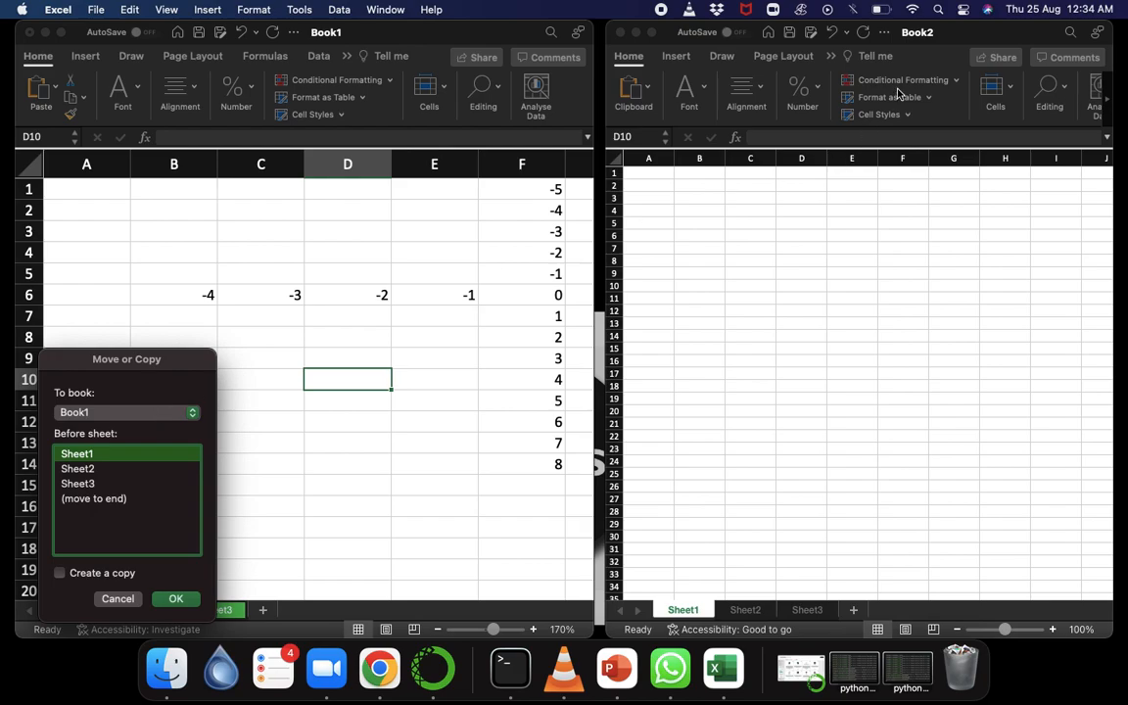
{"action": "left_click", "coordinate": [114, 413]}
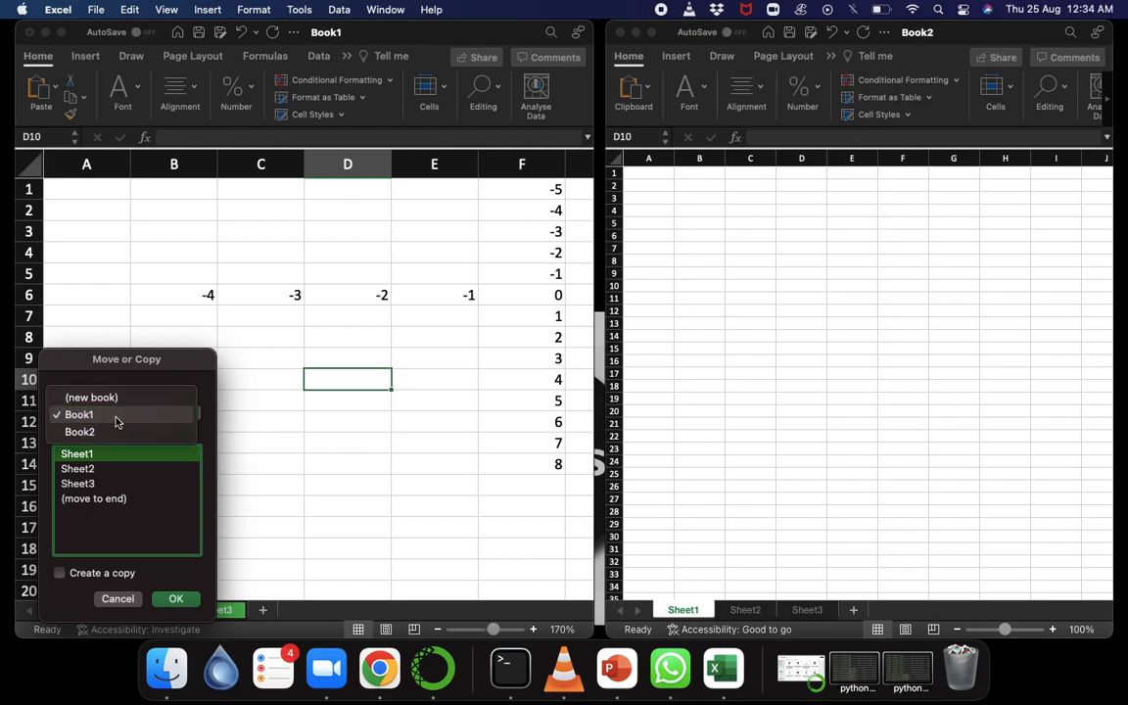
{"action": "left_click", "coordinate": [115, 431]}
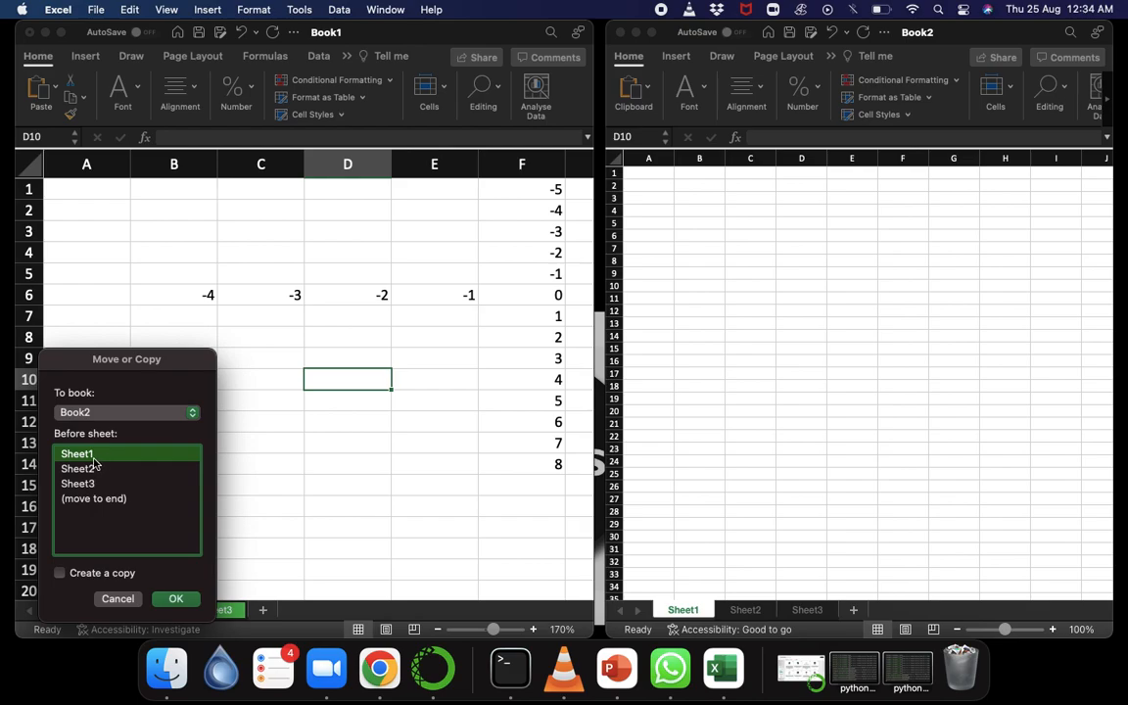
{"action": "left_click", "coordinate": [175, 599]}
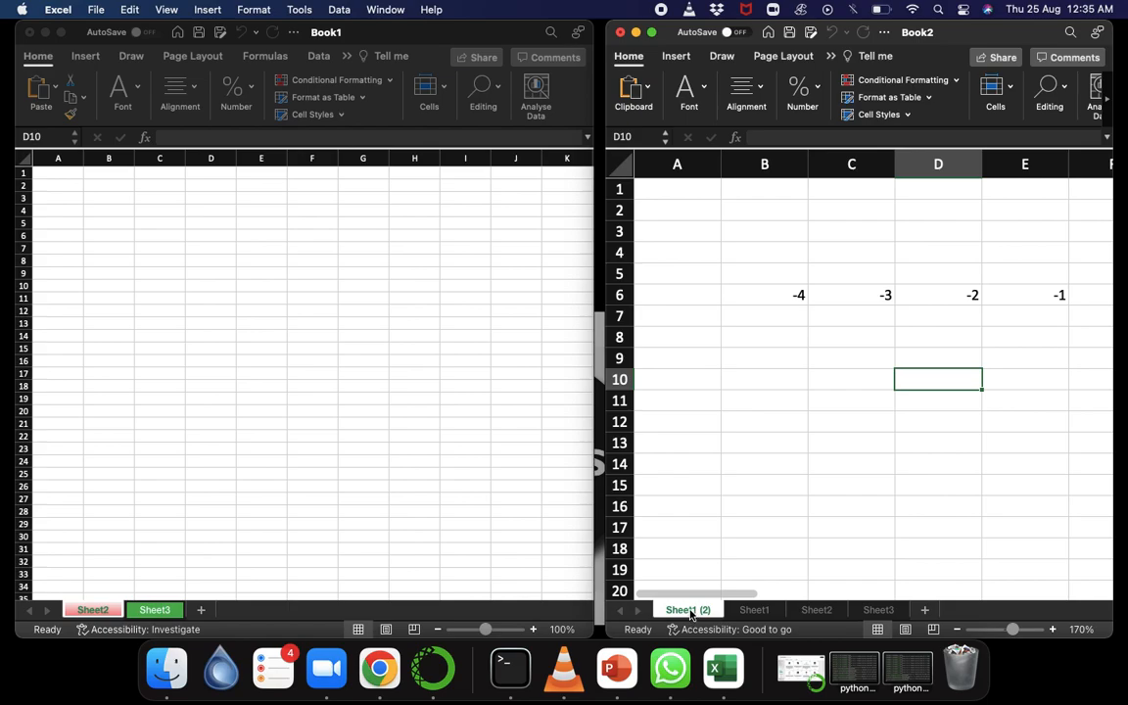
Move Sheet1 (2) from Book2 back to Book1, placing it before Sheet2 without creating a copy.
{"action": "right_click", "coordinate": [690, 612]}
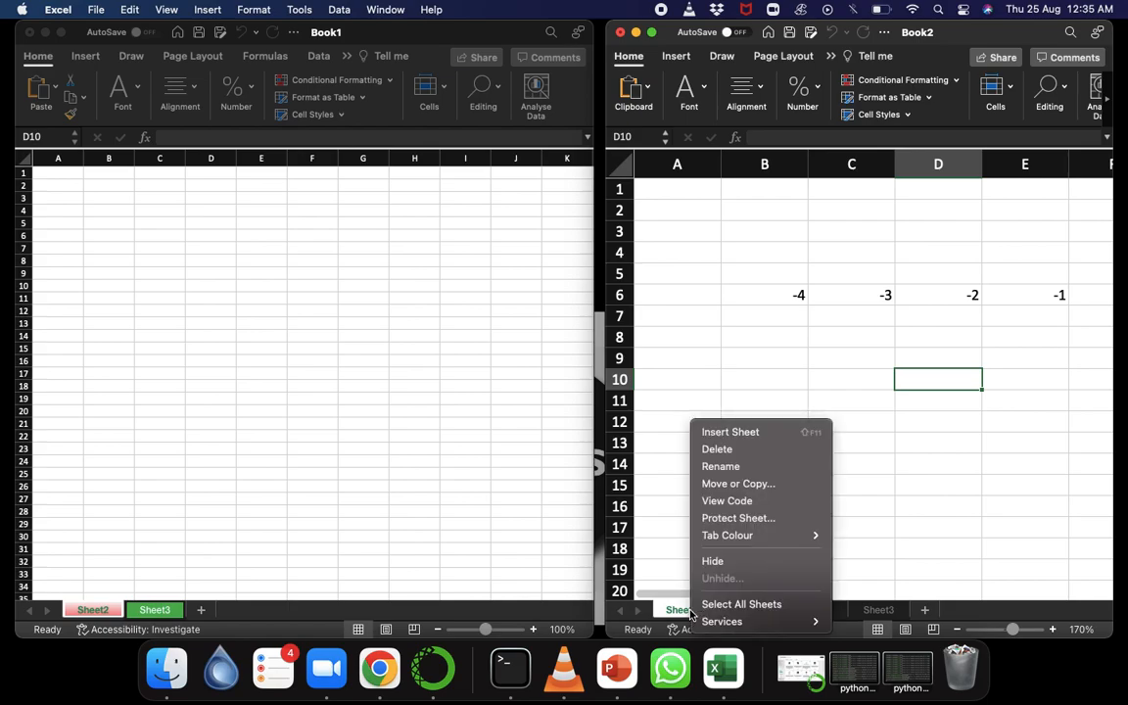
{"action": "left_click", "coordinate": [736, 483]}
{"action": "left_click", "coordinate": [719, 414]}
{"action": "left_click", "coordinate": [703, 402]}
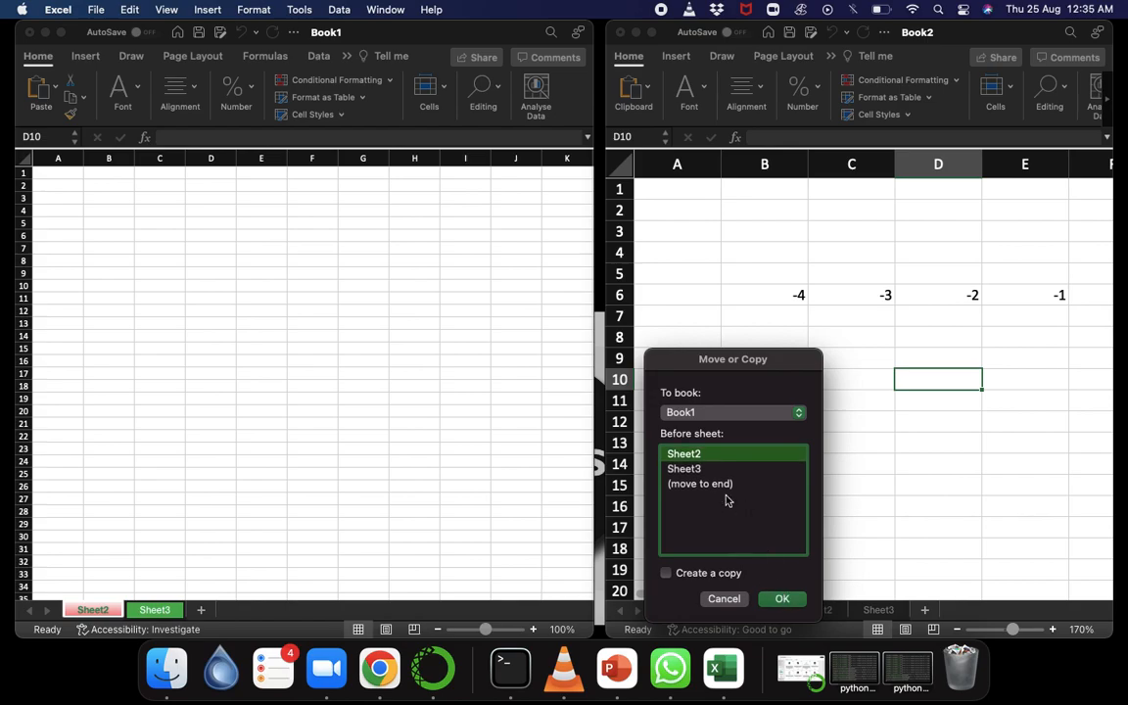
{"action": "left_click", "coordinate": [703, 412]}
{"action": "left_click", "coordinate": [703, 432]}
{"action": "left_click", "coordinate": [702, 471]}
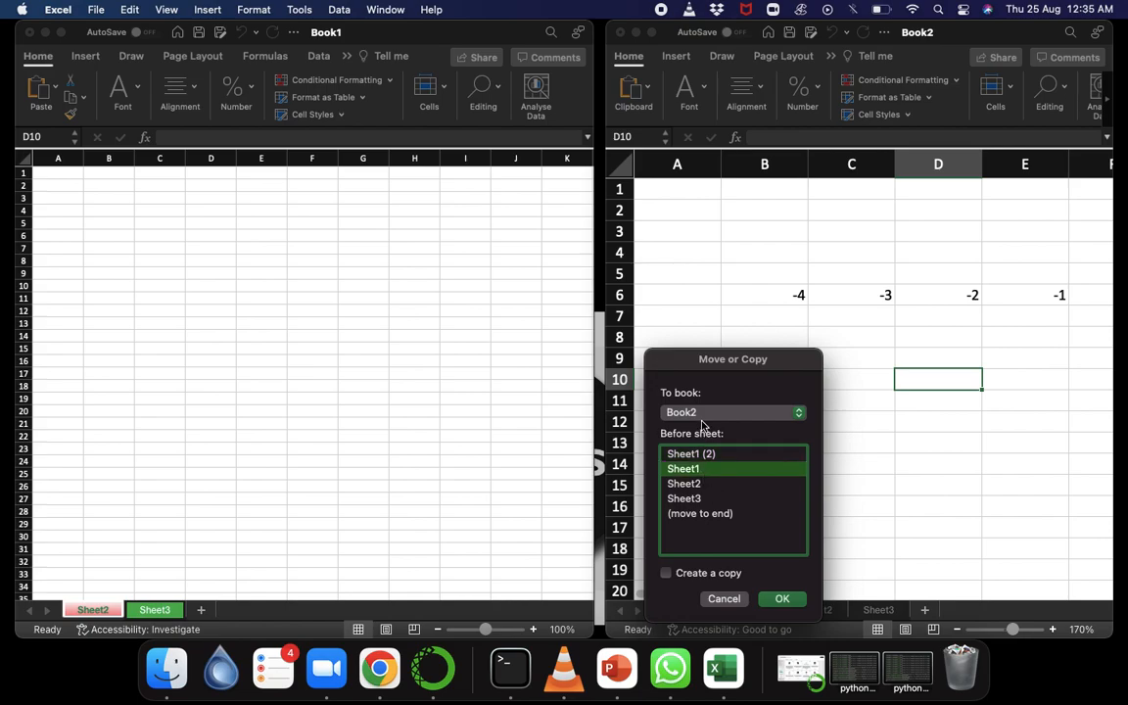
{"action": "left_click", "coordinate": [705, 412]}
{"action": "left_click", "coordinate": [705, 395]}
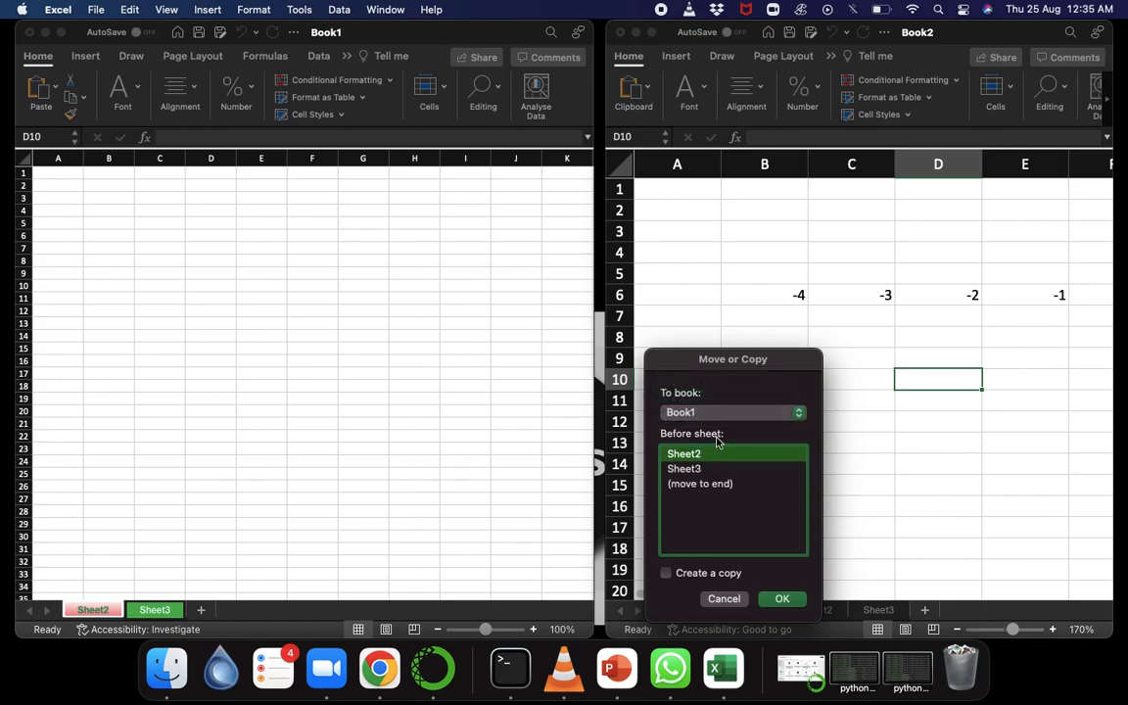
{"action": "left_click", "coordinate": [741, 413]}
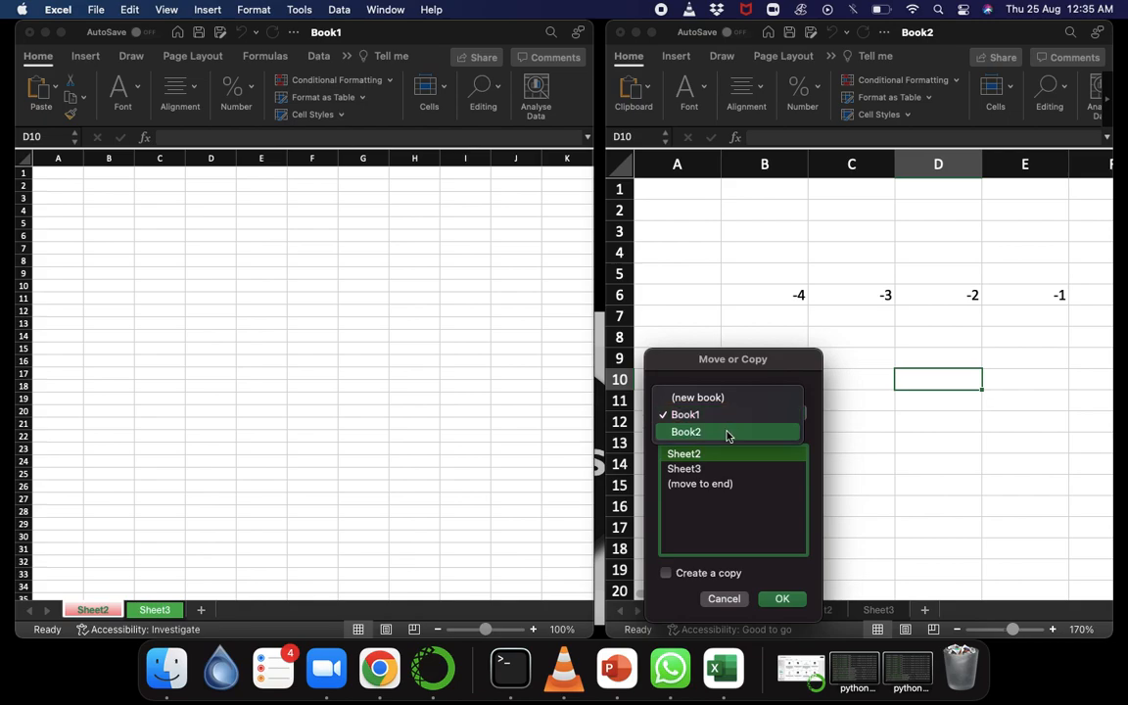
{"action": "left_click", "coordinate": [734, 432]}
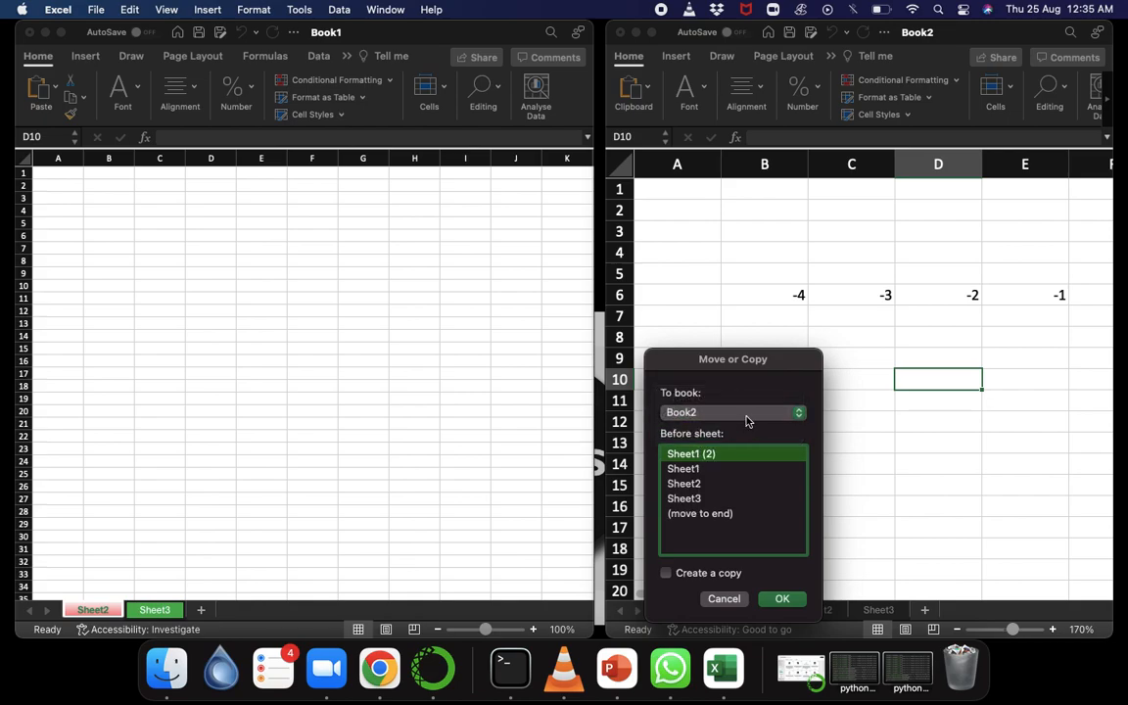
{"action": "left_click", "coordinate": [743, 417]}
{"action": "left_click", "coordinate": [727, 400]}
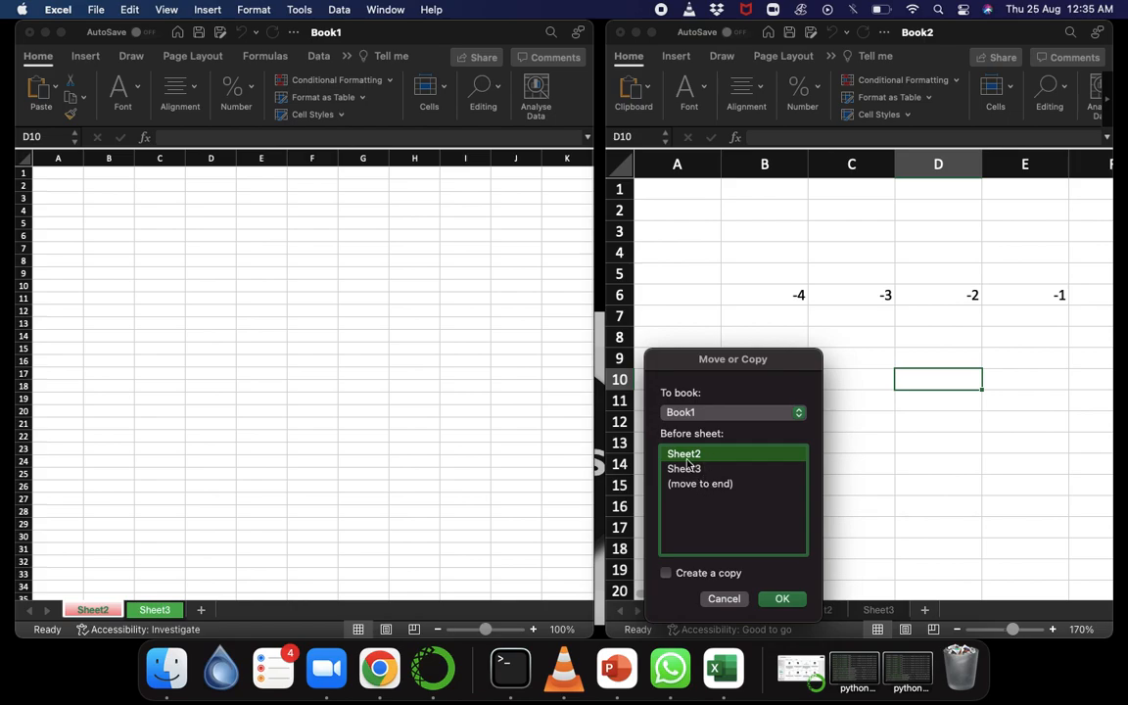
{"action": "left_click", "coordinate": [782, 598]}
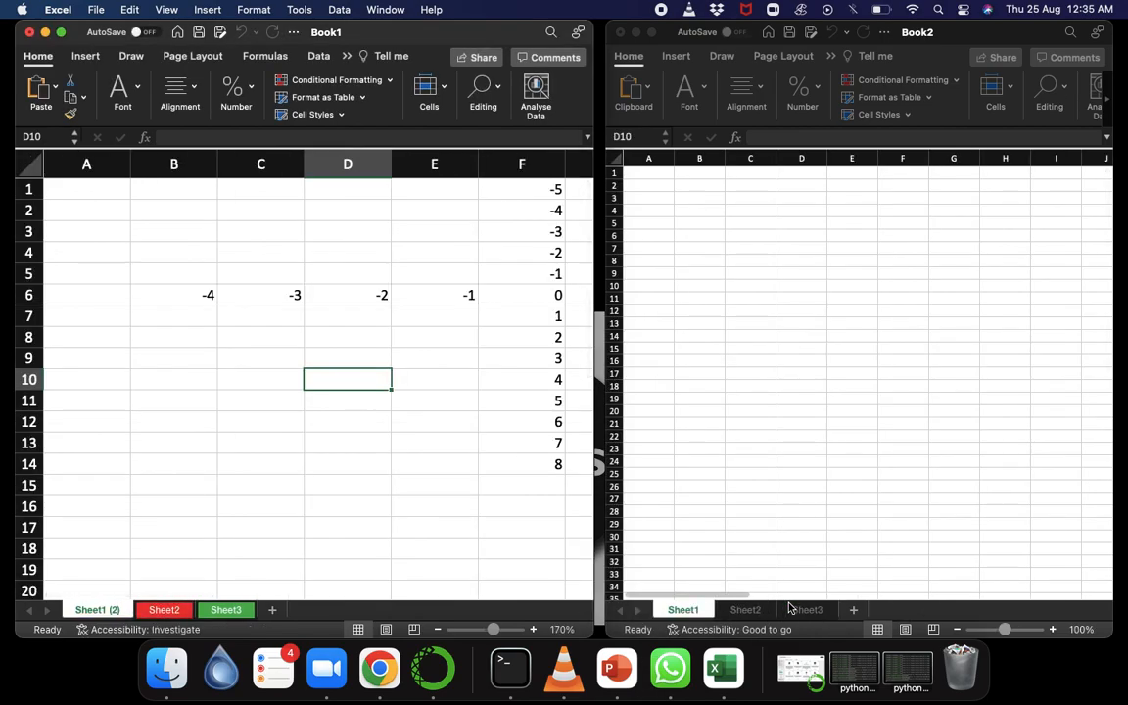
Copy Sheet1 (2) from Book1 into Book2, placing the copy before Book2's Sheet1.
{"action": "right_click", "coordinate": [103, 613]}
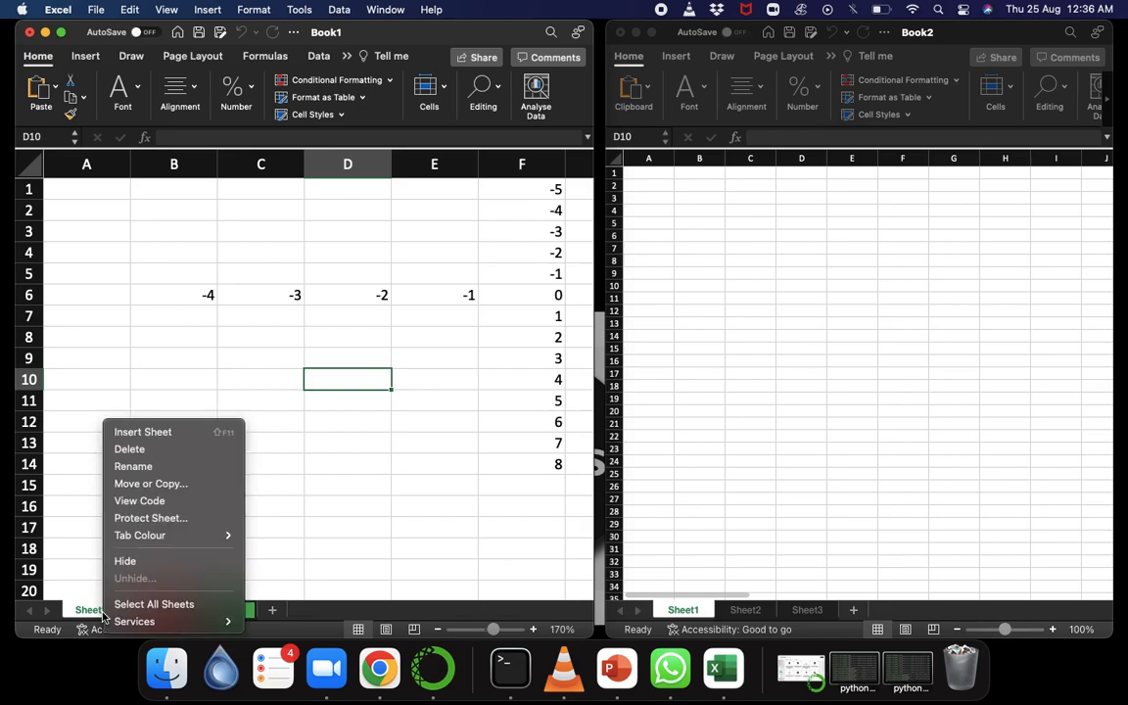
{"action": "left_click", "coordinate": [141, 483]}
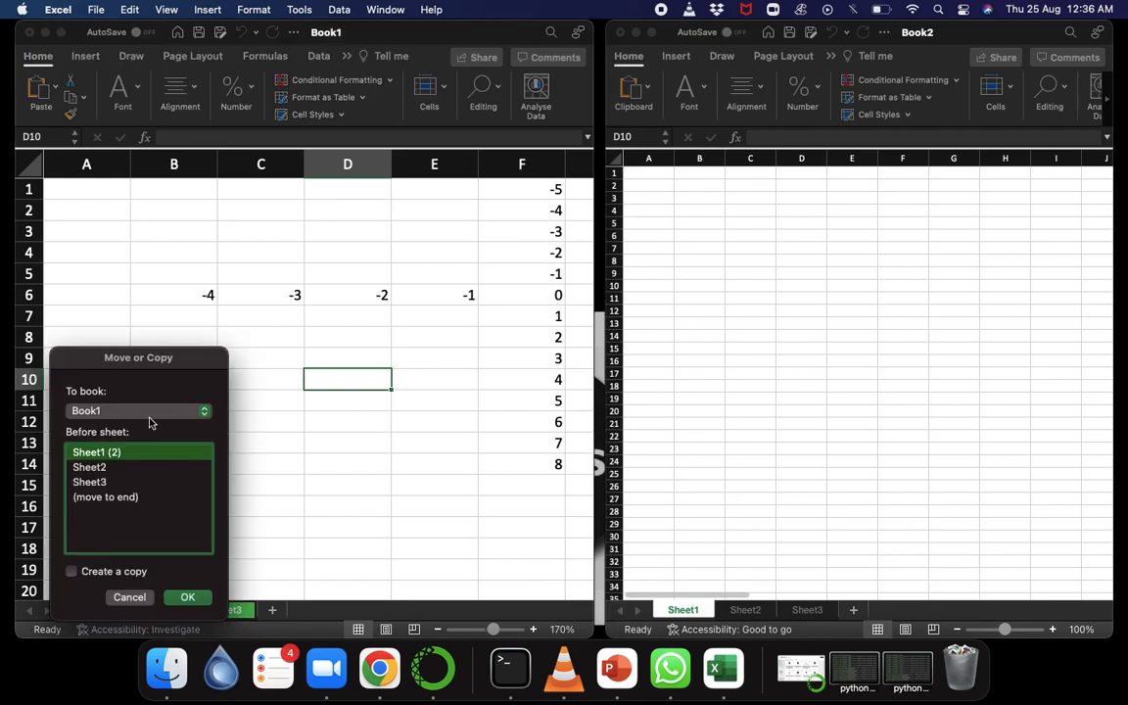
{"action": "left_click", "coordinate": [98, 411]}
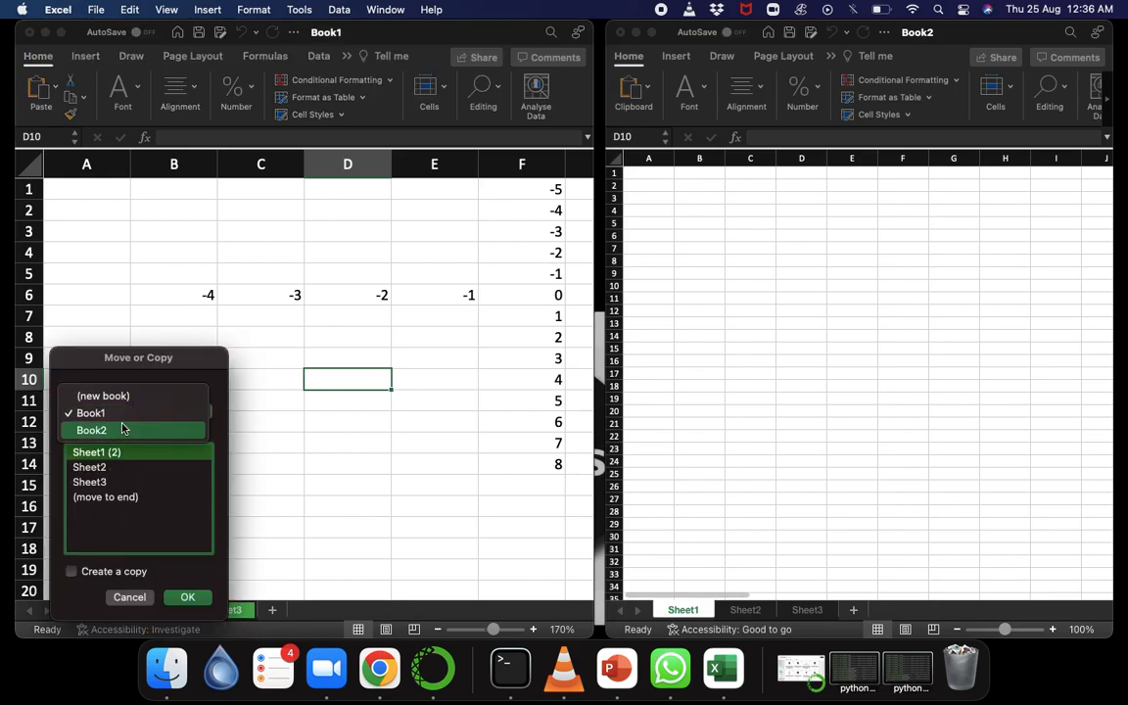
{"action": "left_click", "coordinate": [122, 428]}
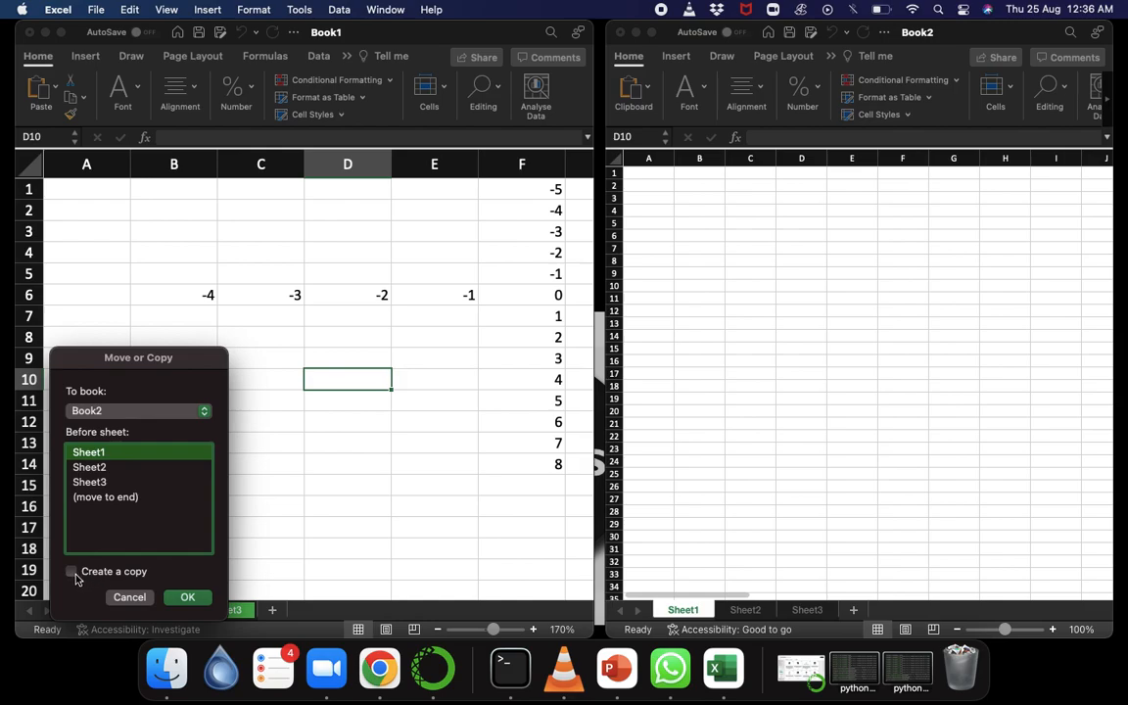
{"action": "left_click", "coordinate": [71, 571]}
{"action": "left_click", "coordinate": [187, 597]}
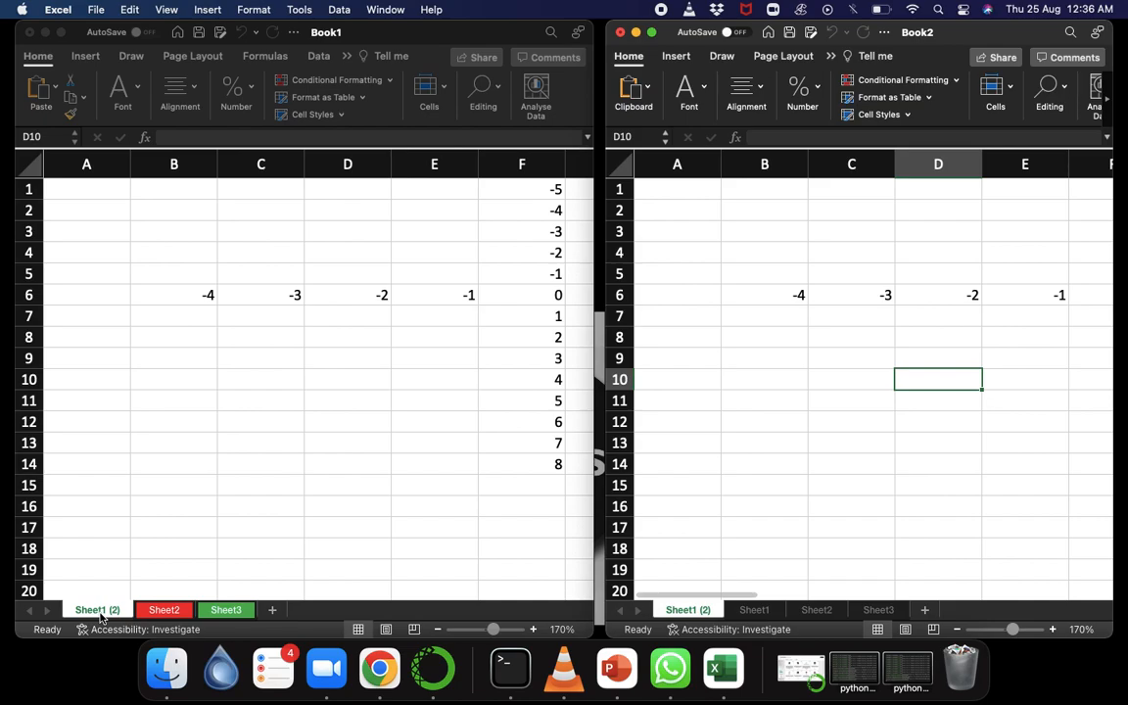
Move Book1's red Sheet2 into Book2 between Sheet1 and Sheet2, and its green Sheet3 between Book2's Sheet1 (2) and Sheet1.
{"action": "left_click", "coordinate": [157, 616]}
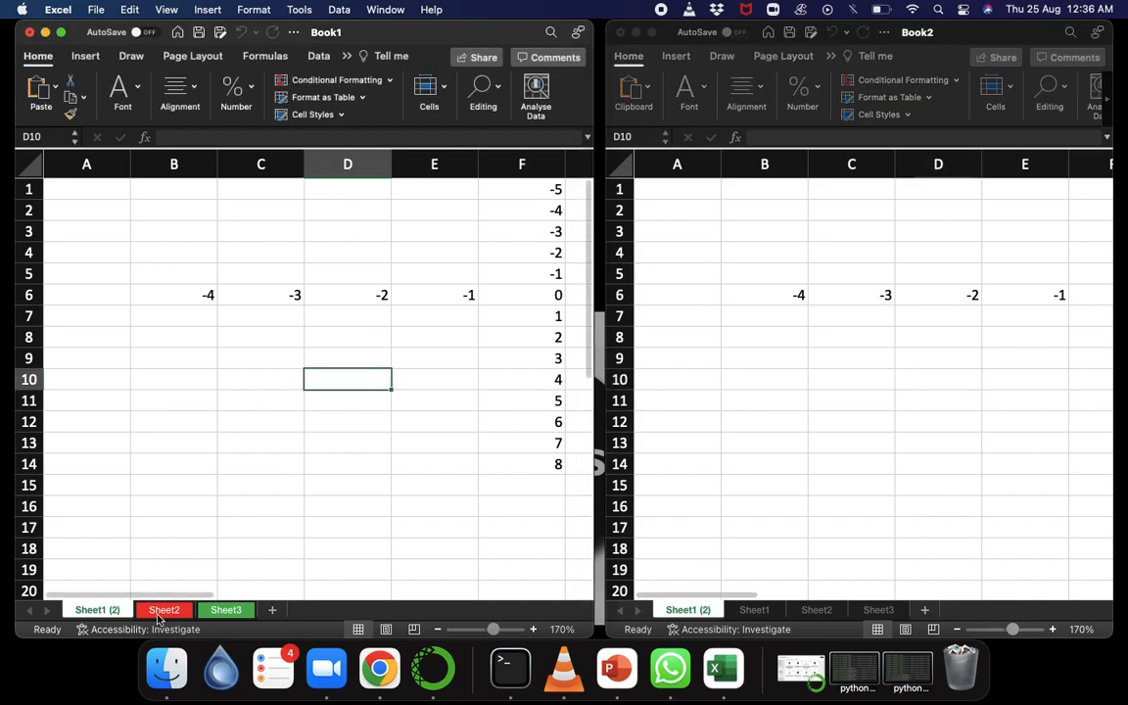
{"action": "left_click", "coordinate": [166, 612]}
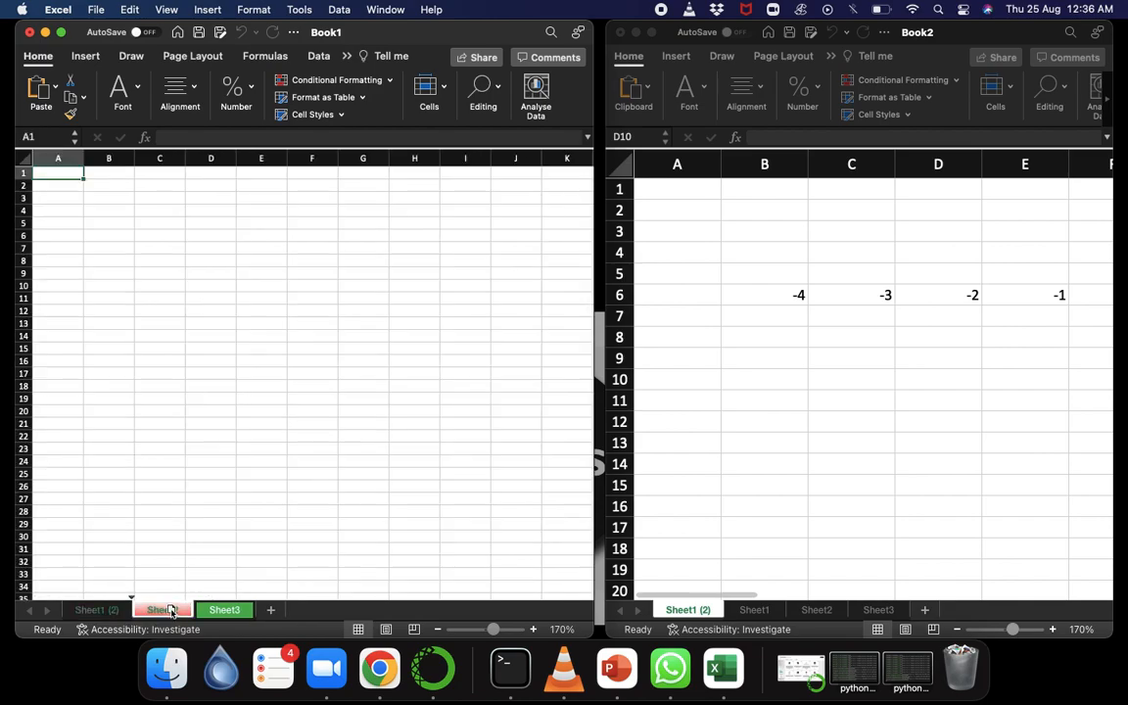
{"action": "mouse_move", "coordinate": [170, 611]}
{"action": "left_mouse_down"}
{"action": "mouse_move", "coordinate": [173, 594]}
{"action": "mouse_move", "coordinate": [445, 519]}
{"action": "mouse_move", "coordinate": [793, 545]}
{"action": "left_mouse_up"}
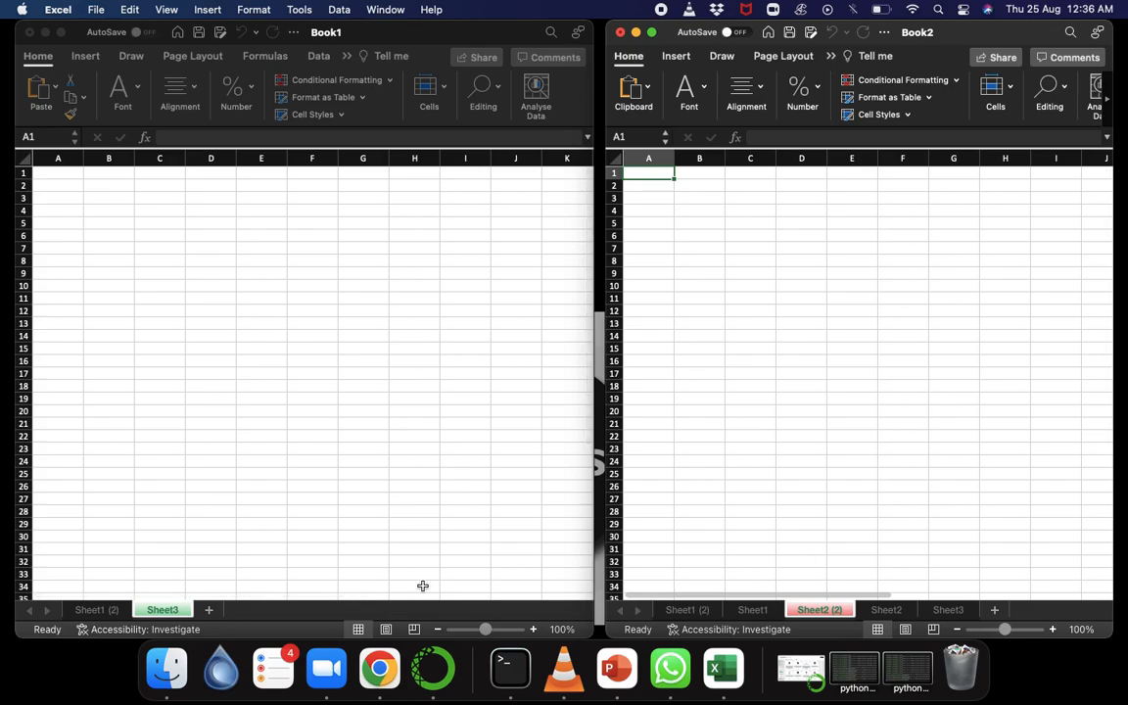
{"action": "left_click", "coordinate": [165, 609]}
{"action": "left_click_drag", "start_coordinate": [165, 609], "coordinate": [769, 582]}
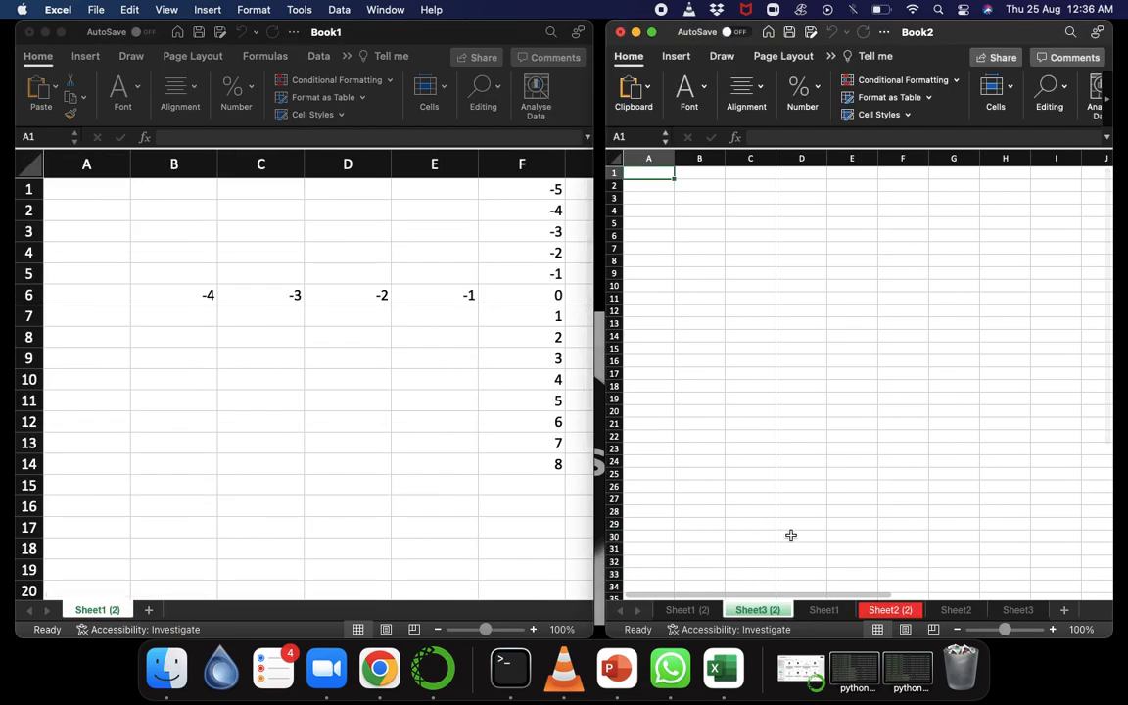